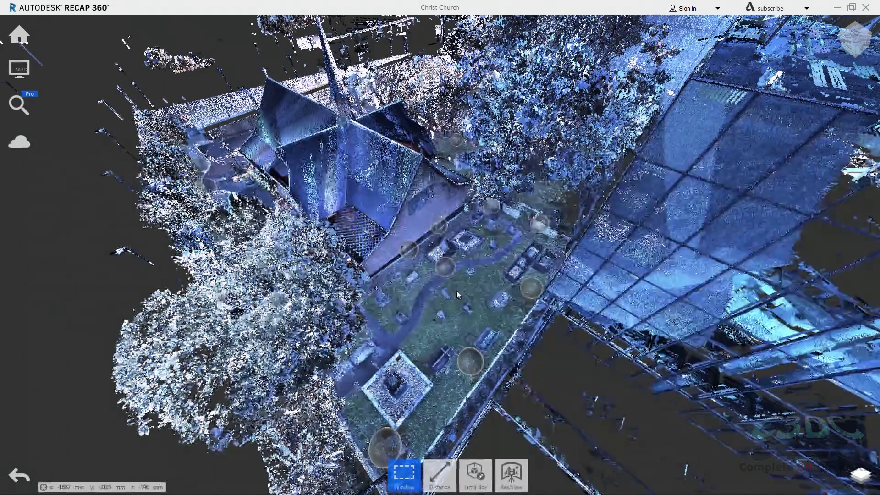
Pick a point at the bench on the church's veranda to create a limit box around that area.
right_click_drag(460, 293, 734, 287)
scroll(421, 224, "up", 3)
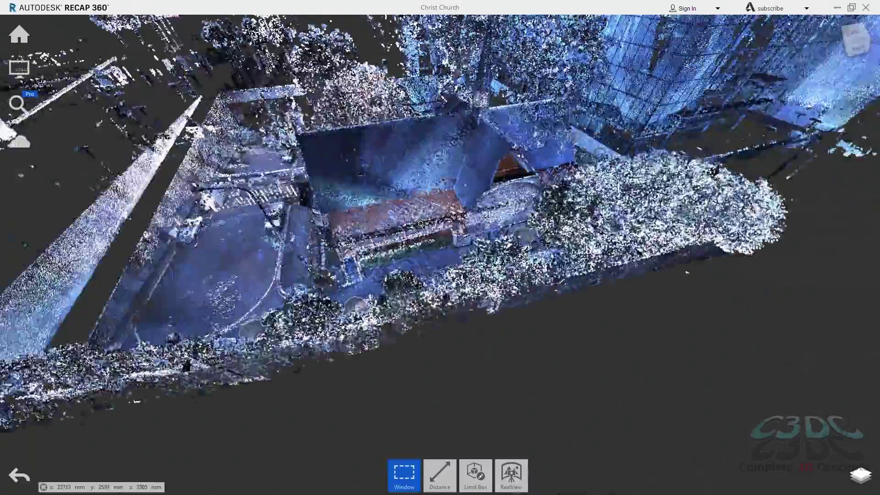
scroll(421, 224, "up", 10)
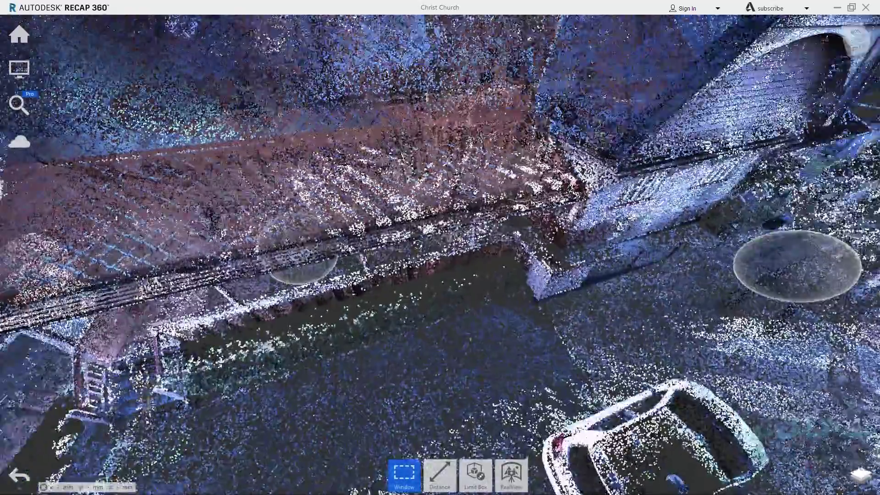
right_click_drag(417, 244, 395, 260)
scroll(395, 260, "up", 4)
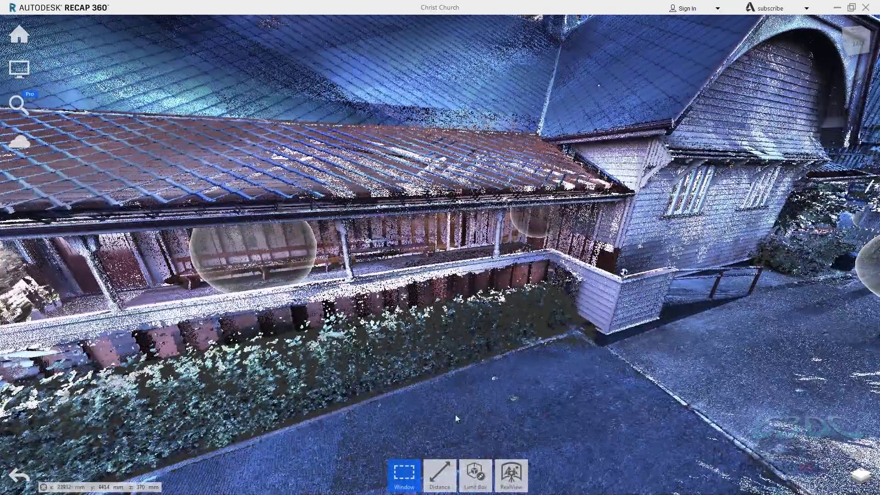
mouse_move(476, 475)
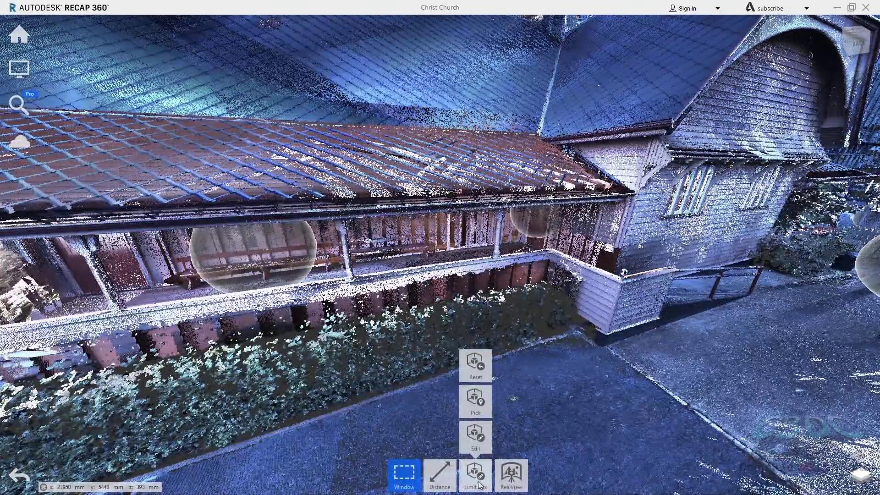
left_click(474, 403)
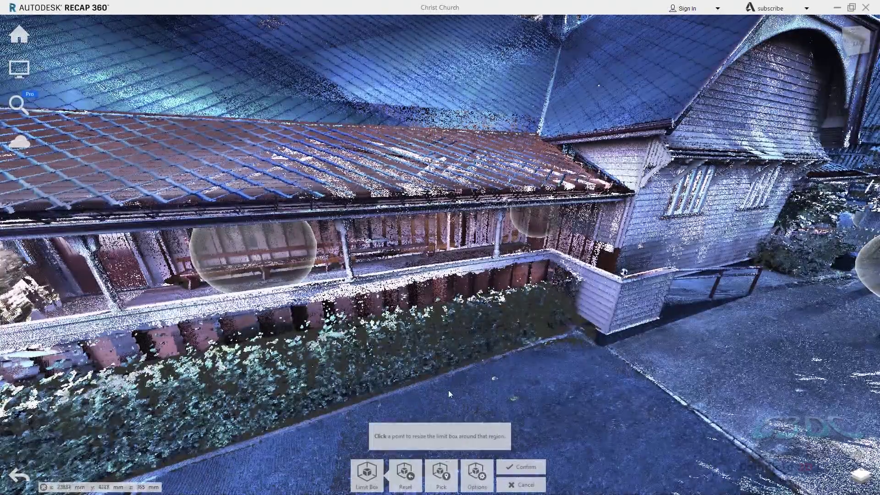
left_click(400, 249)
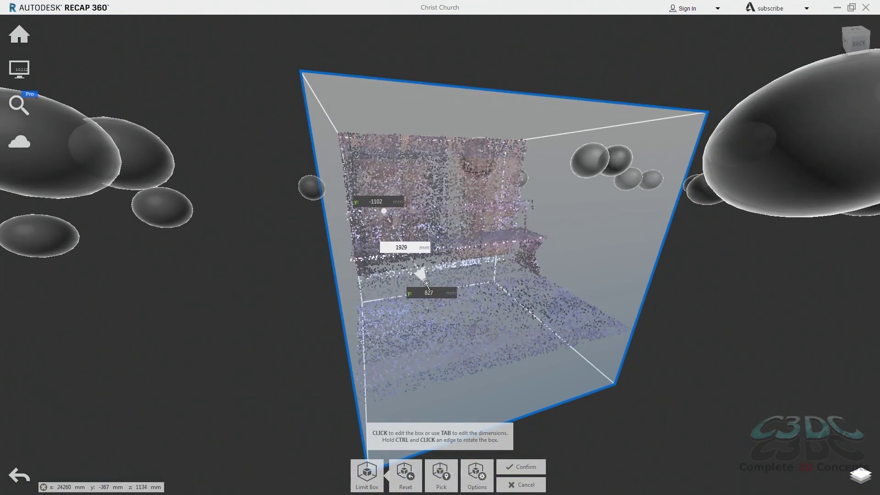
Resize the limit box to enclose the full bench and its back wall, trimming most of the veranda floor, and confirm it.
scroll(426, 284, "down", 1)
left_click_drag(542, 249, 564, 246)
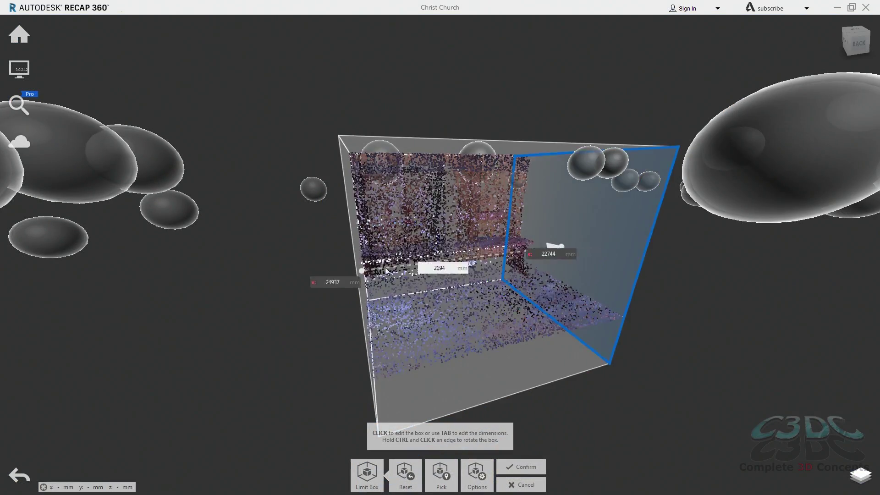
left_click_drag(358, 264, 104, 296)
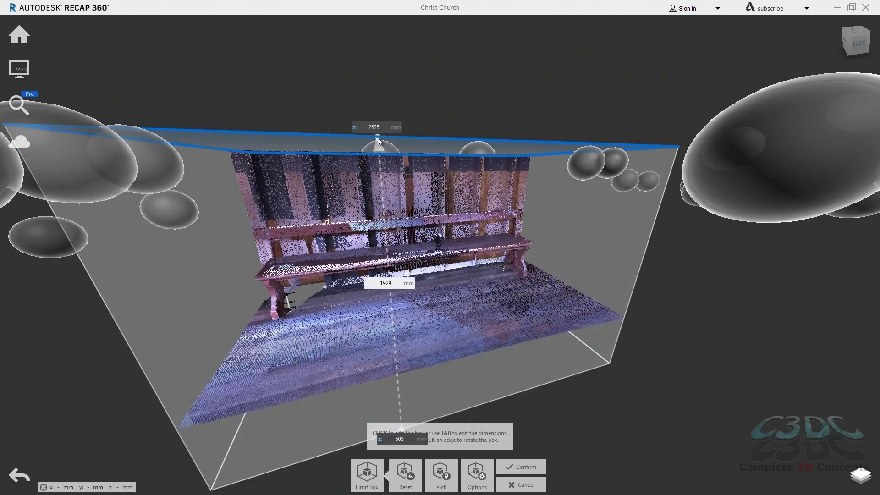
left_click_drag(378, 137, 379, 204)
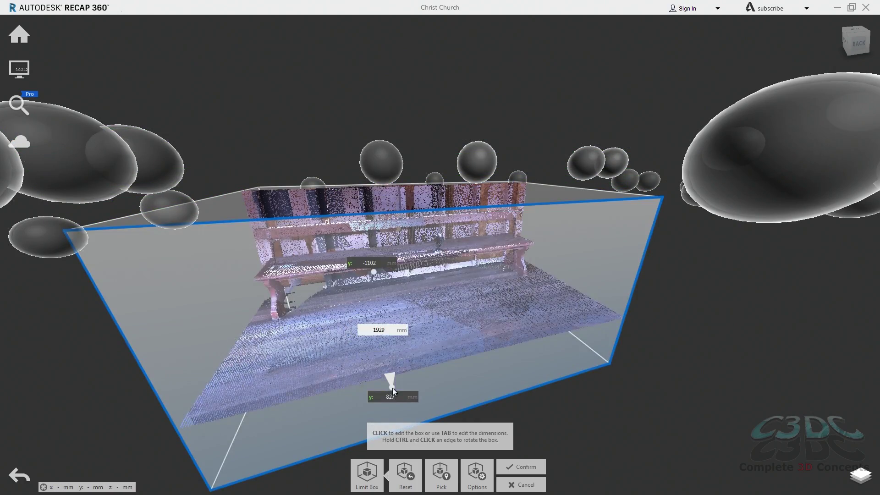
left_click_drag(392, 387, 389, 339)
right_click_drag(365, 297, 482, 287)
left_click_drag(481, 287, 514, 293)
left_click(516, 464)
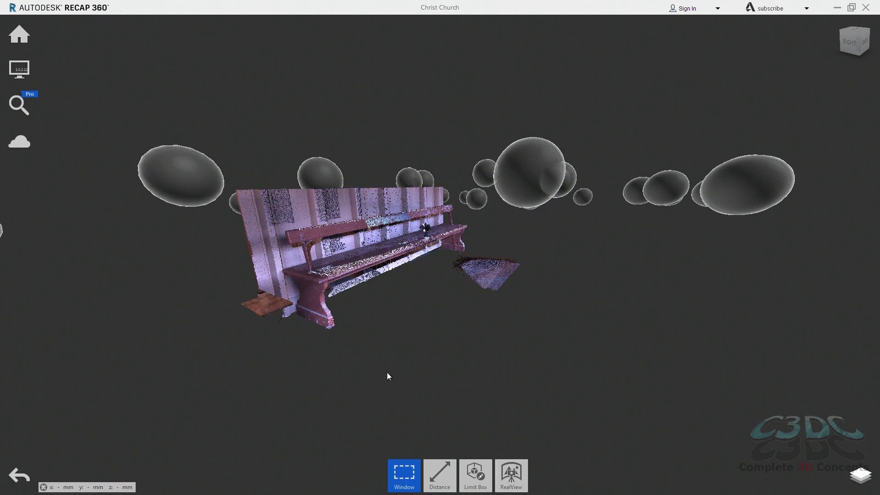
View the isolated bench from several angles and hide the mirror balls around it.
left_click_drag(386, 338, 373, 371)
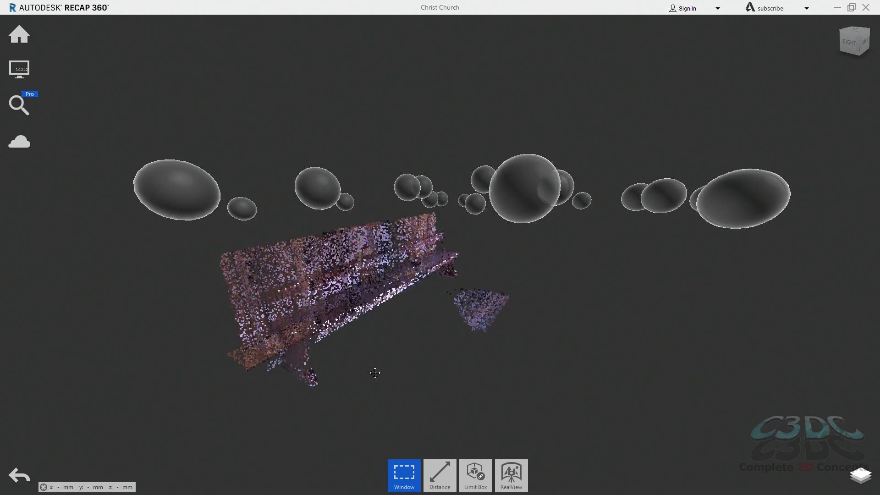
left_click_drag(369, 289, 362, 350)
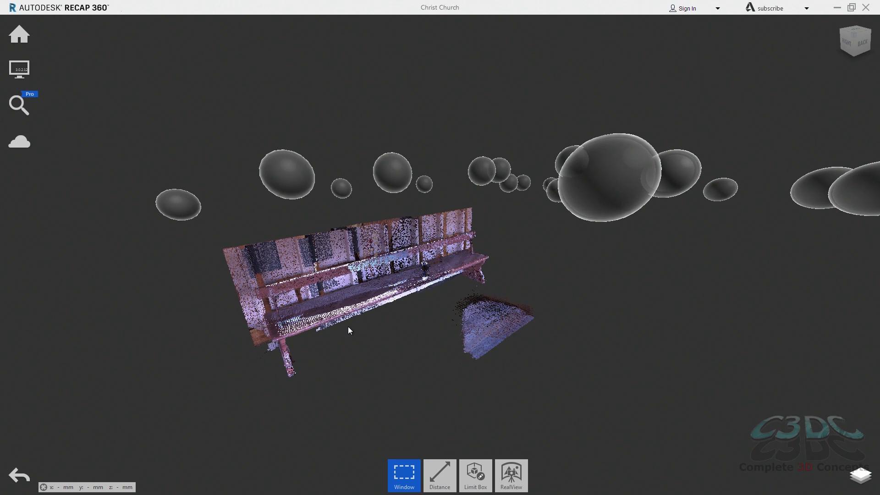
left_click_drag(348, 326, 394, 312)
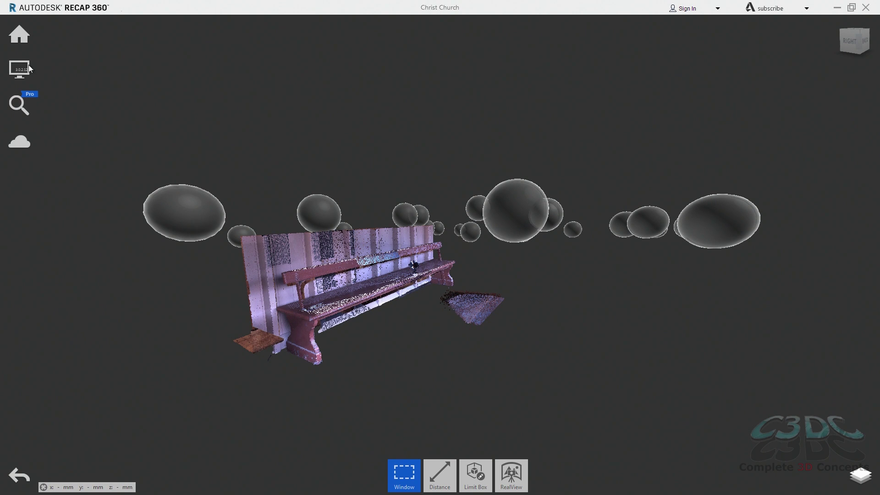
mouse_move(25, 66)
mouse_move(164, 69)
left_click(159, 99)
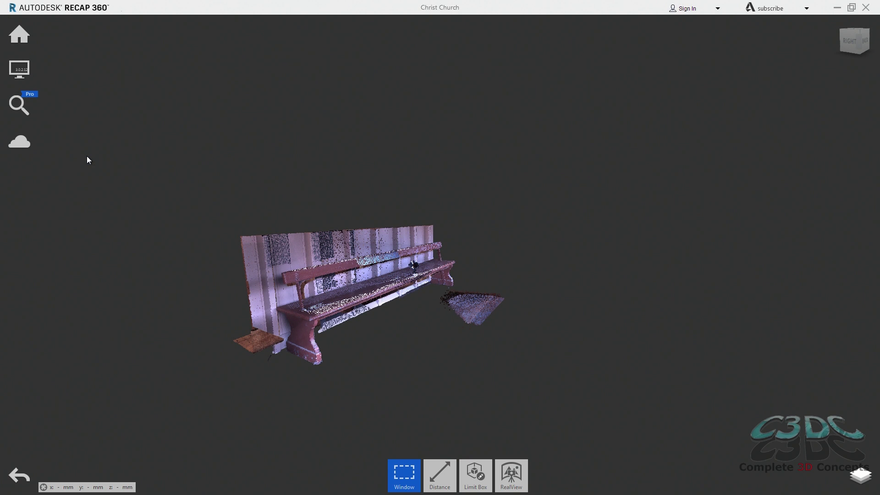
Update the coordinate origin to a point on the bench seat and accept the suggested axis orientation.
mouse_move(28, 65)
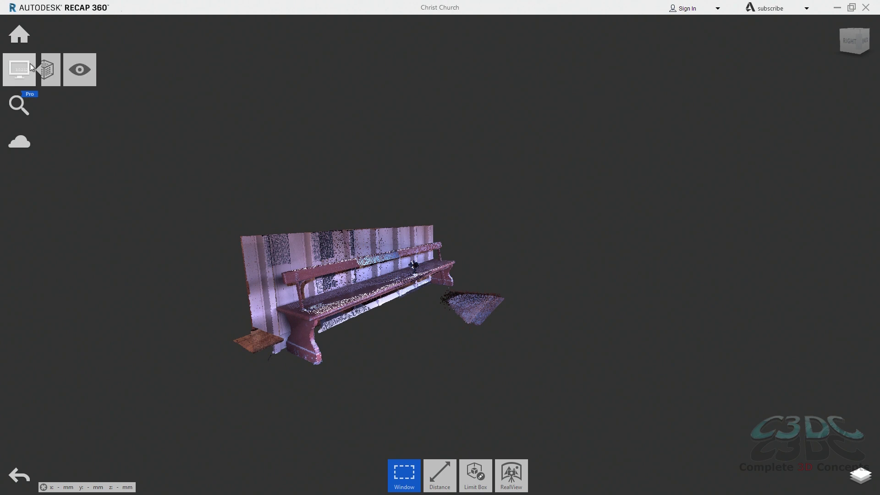
mouse_move(129, 72)
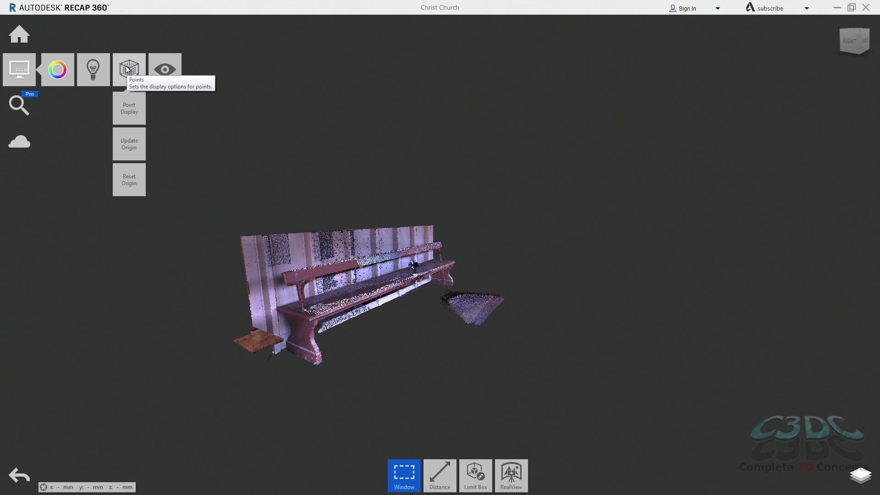
left_click(131, 150)
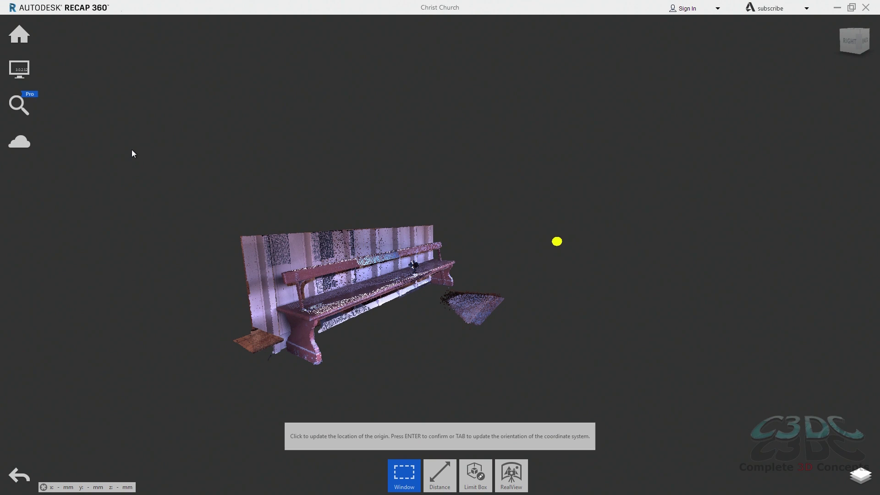
left_click(379, 287)
key("Tab")
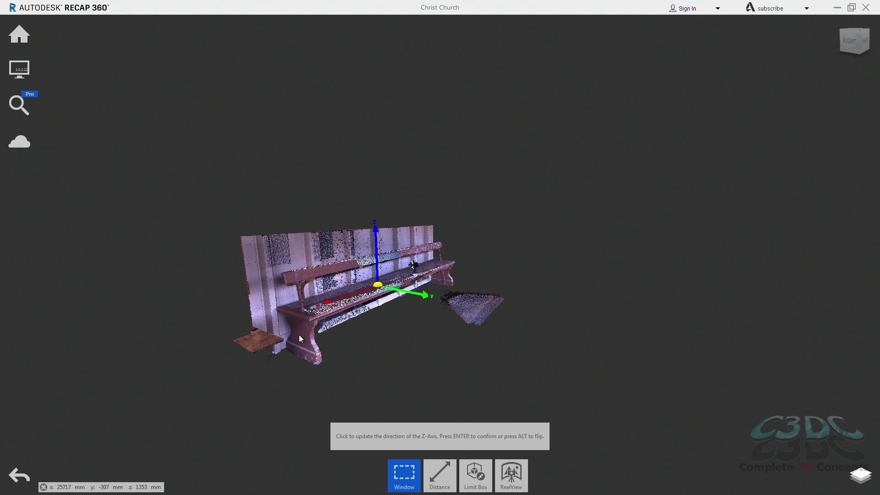
key("Return")
key("Return")
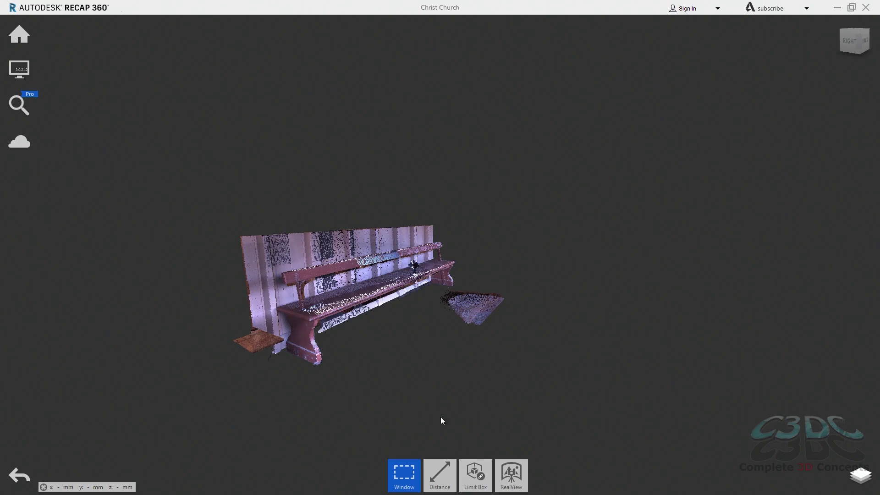
Reset the limit box to the project extents and bring the whole church site back into view.
mouse_move(477, 474)
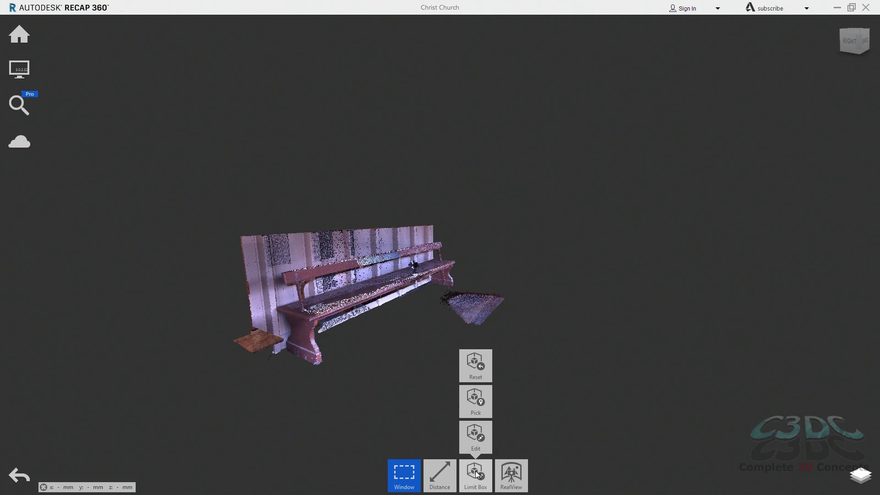
left_click(480, 371)
scroll(469, 369, "down", 4)
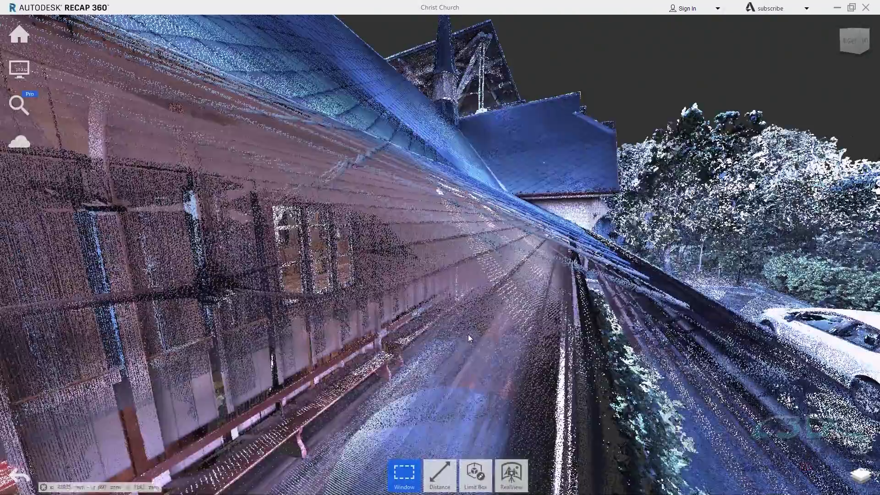
middle_click_drag(468, 334, 539, 303, "shift")
scroll(499, 370, "down", 8)
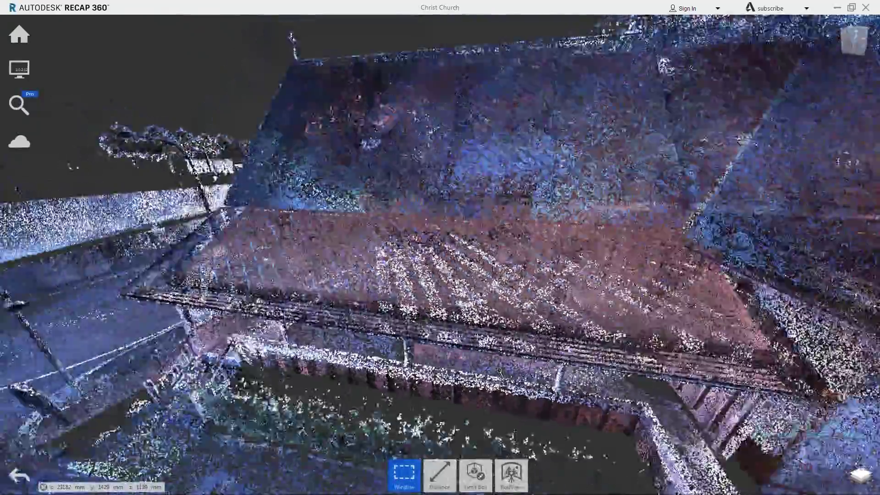
scroll(500, 370, "down", 8)
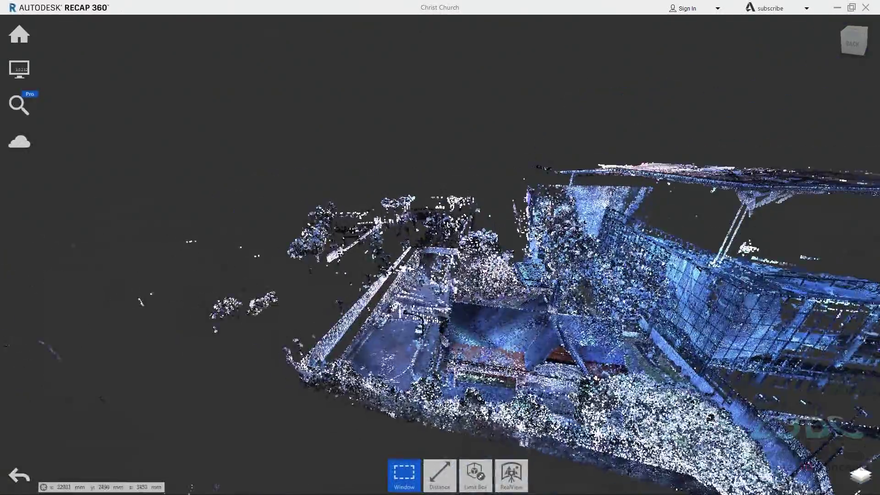
middle_click_drag(511, 370, 390, 330)
scroll(517, 308, "down", 1)
left_click_drag(516, 308, 573, 361)
Show the Christ Church site in top view with perspective display turned off.
left_click(855, 37)
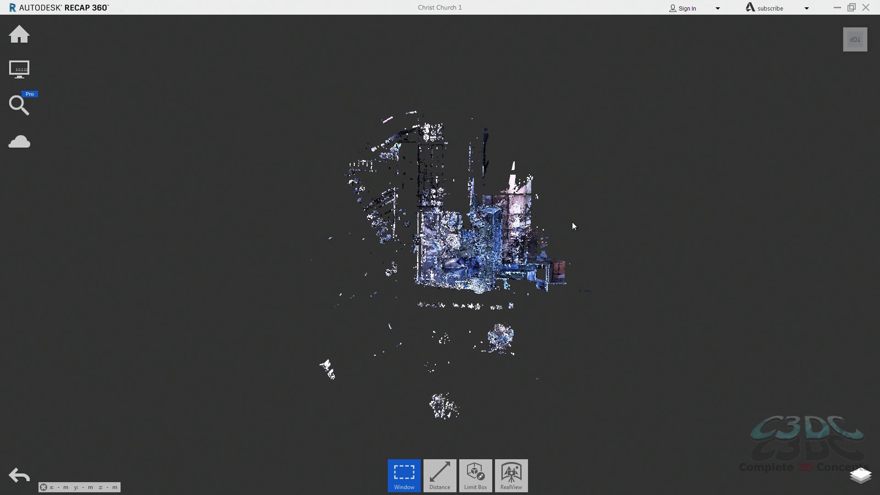
middle_click_drag(502, 254, 507, 214)
scroll(507, 215, "up", 4)
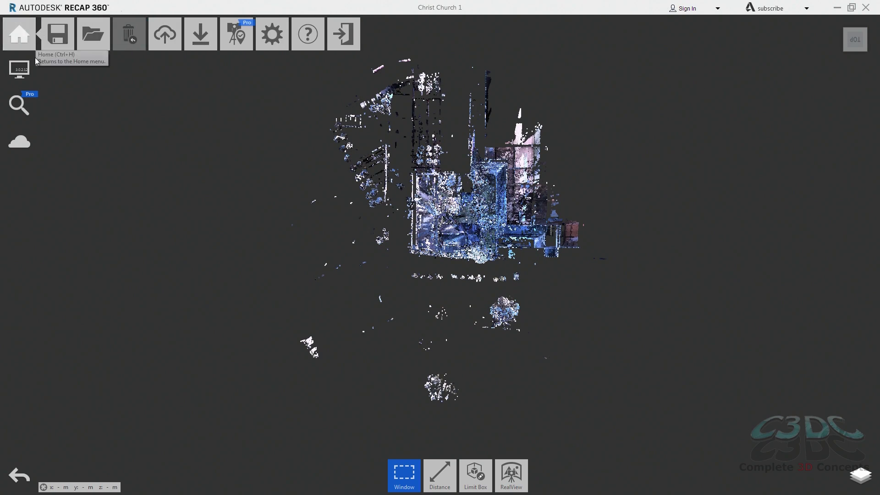
mouse_move(28, 70)
mouse_move(163, 75)
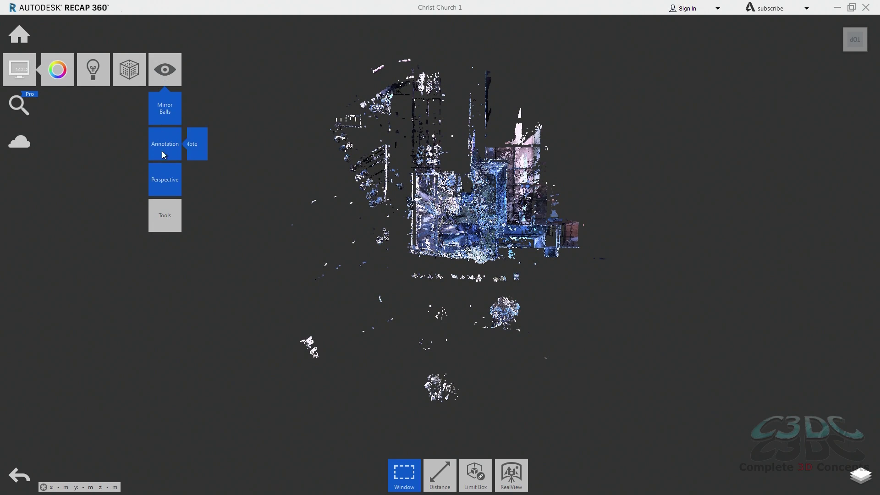
left_click(162, 179)
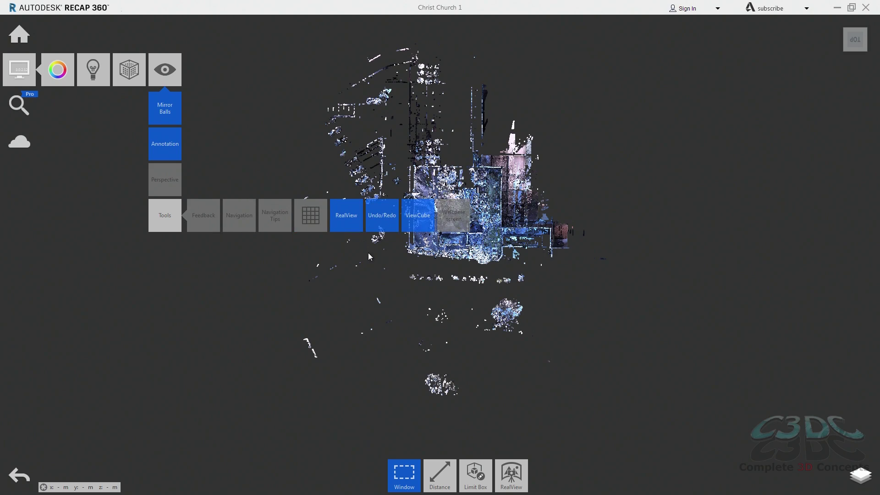
middle_click_drag(381, 260, 374, 268)
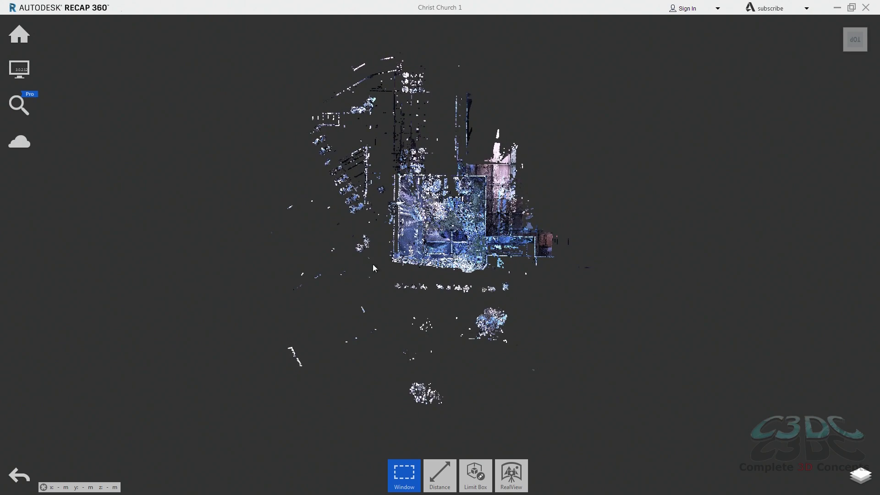
Window-select the surrounding buildings, trees and stray points on all sides, leaving the church and its adjoining grounds unselected.
mouse_move(404, 473)
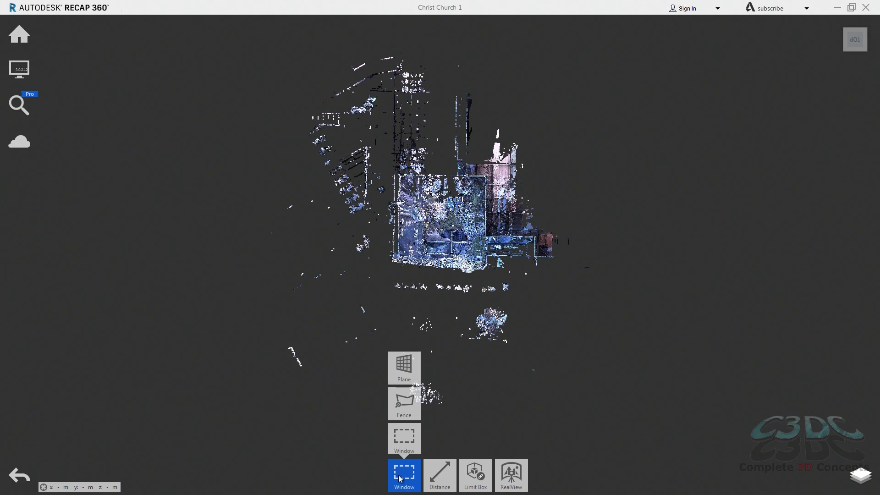
left_click(406, 441)
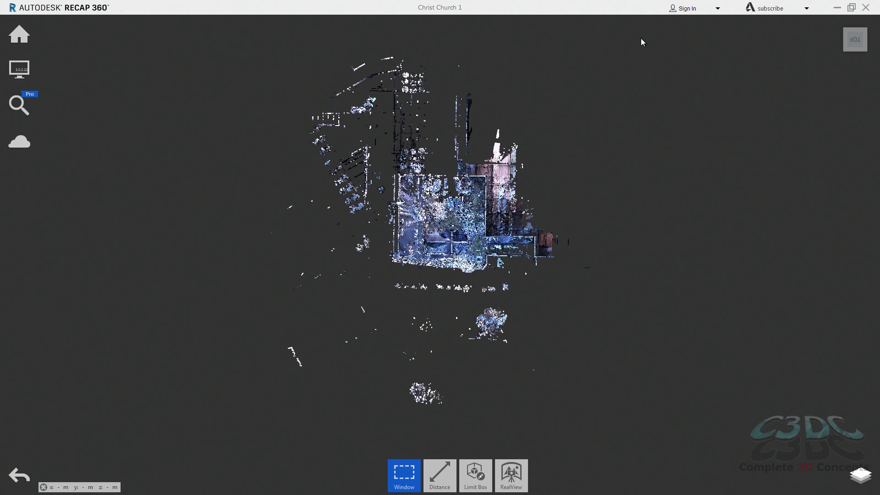
left_click_drag(641, 38, 286, 227)
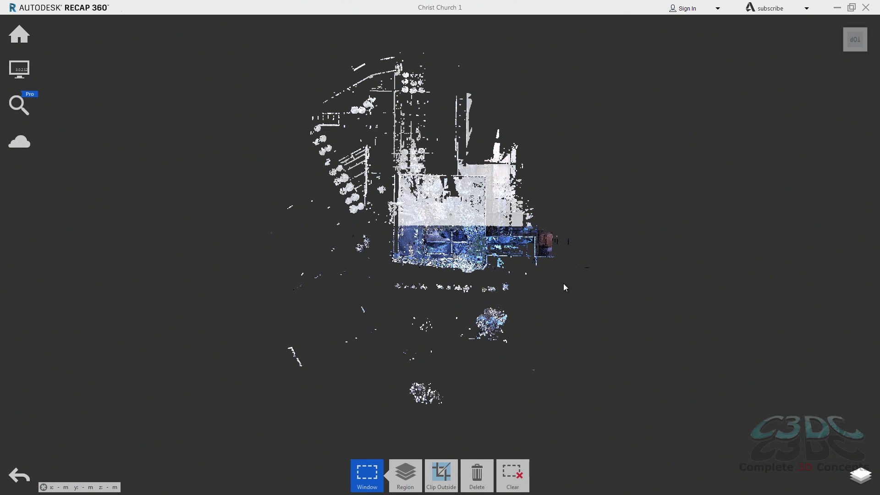
left_click_drag(599, 180, 485, 393)
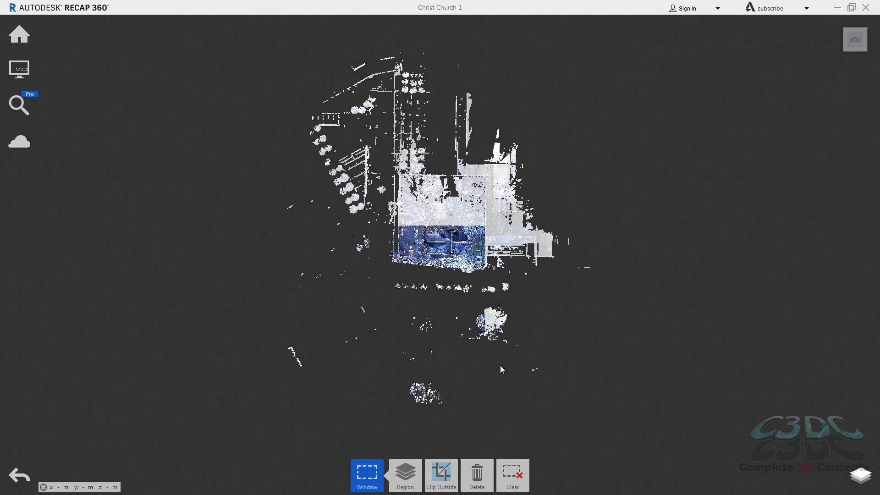
left_click_drag(617, 274, 232, 426)
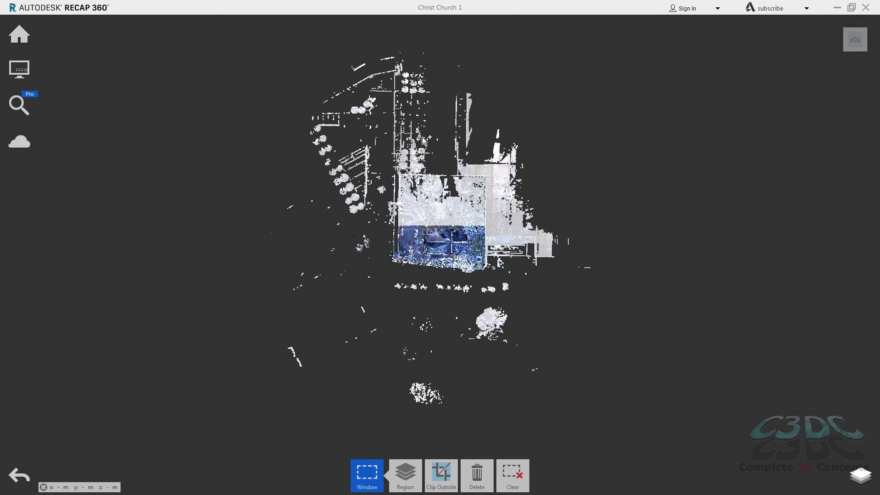
left_click_drag(384, 292, 242, 404)
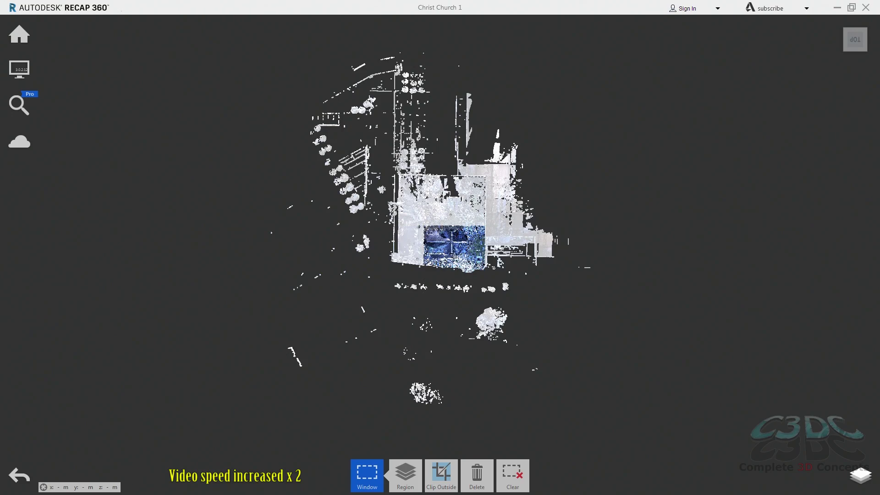
scroll(482, 278, "up", 10)
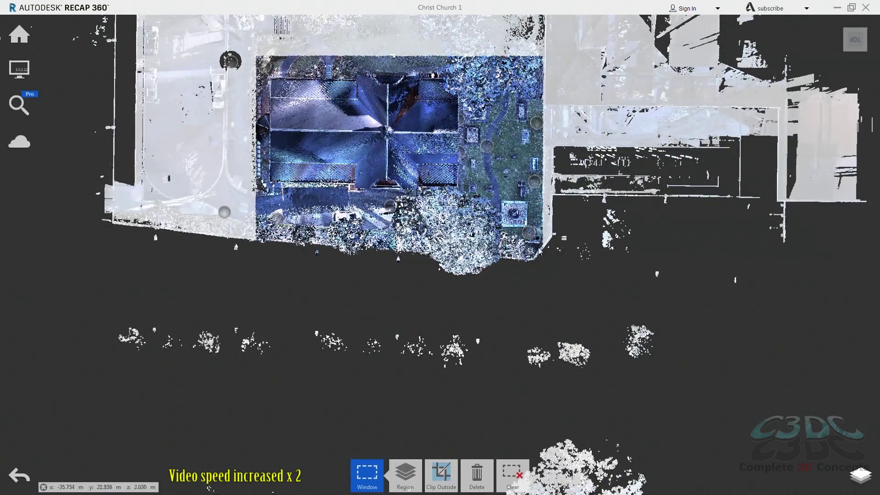
left_click_drag(565, 244, 177, 283)
left_click_drag(563, 246, 117, 390)
Assign the selected surrounding points to a new region named Excess.
left_click(406, 478)
left_click(405, 438)
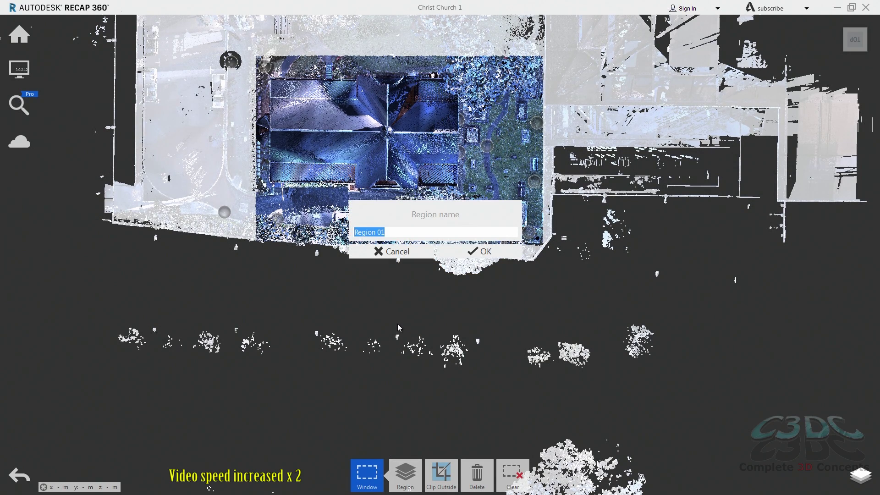
type("Excess")
key("Return")
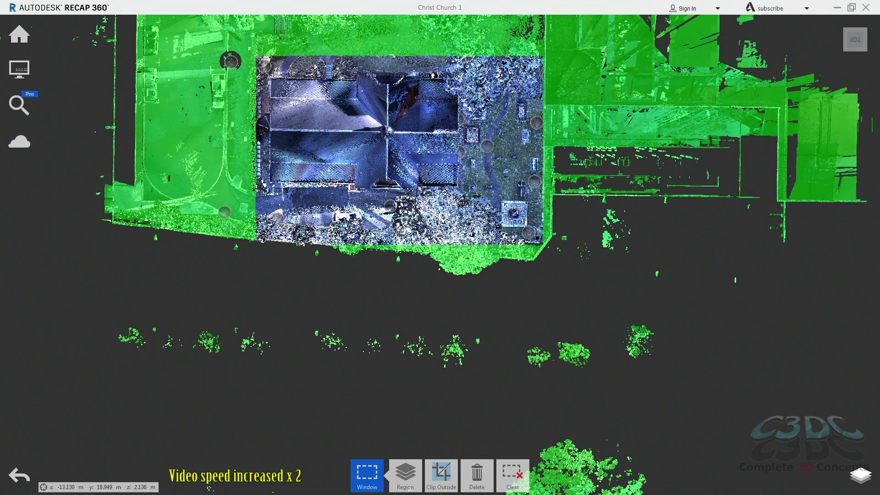
Hide the Excess region so that only the church and its grounds are displayed.
mouse_move(861, 475)
left_click(753, 351)
left_click(854, 396)
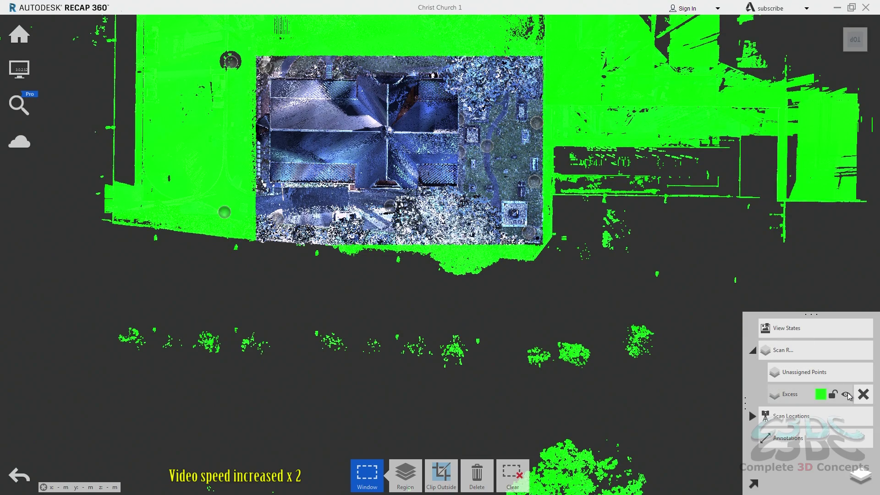
left_click(846, 394)
Fence-select the tall trees and shrubs above the graveyard, keeping the church, gateway and gravestones outside the fence, and delete the selection.
middle_click_drag(443, 176, 420, 241)
left_click_drag(420, 241, 507, 305)
scroll(507, 306, "up", 5)
left_click(404, 475)
left_click(403, 426)
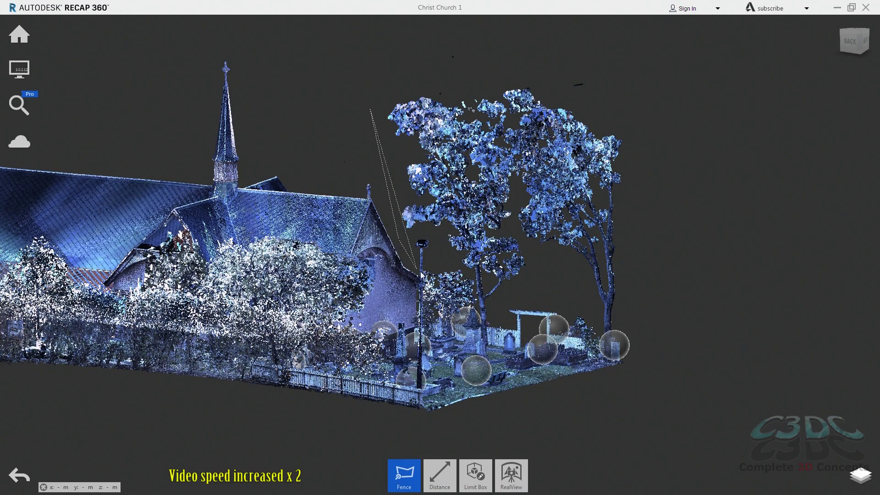
left_click(438, 309)
left_click(507, 322)
left_click(507, 305)
left_click(567, 310)
left_click(638, 339)
left_click(642, 35)
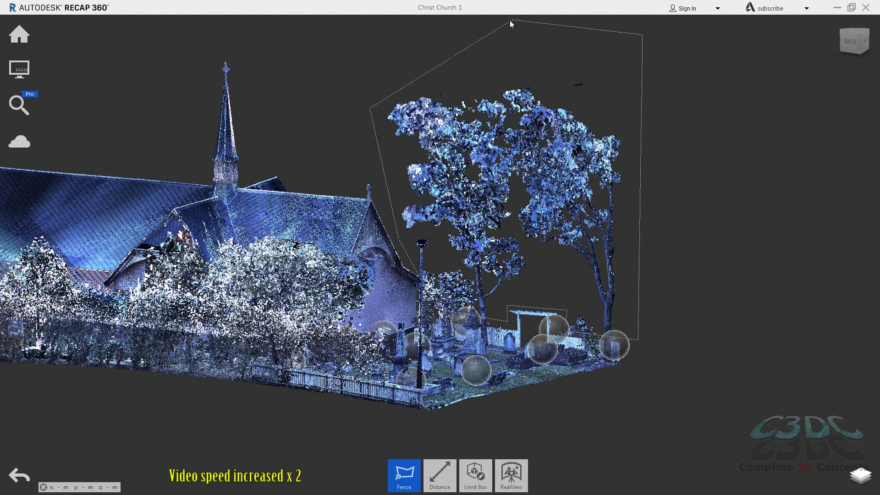
left_click(481, 236)
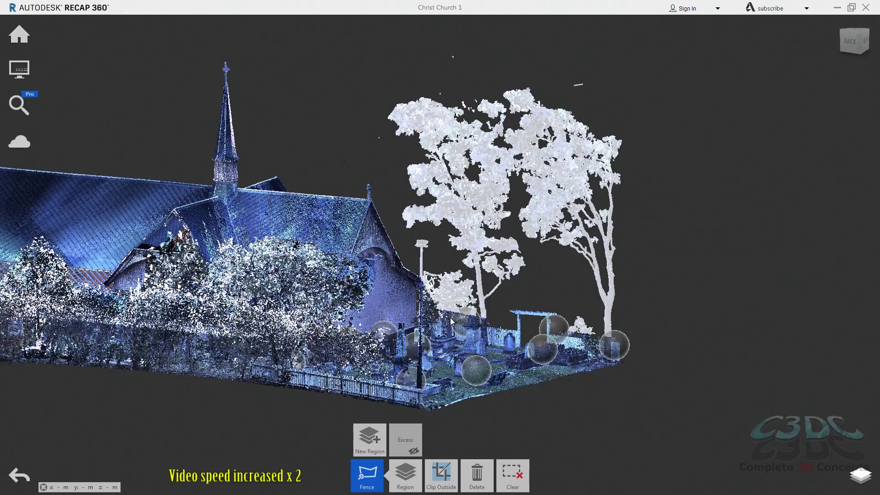
key("Delete")
Fence-select the large leafy trees at the side of the church above the graveyard fence and delete them.
left_click_drag(423, 317, 138, 290)
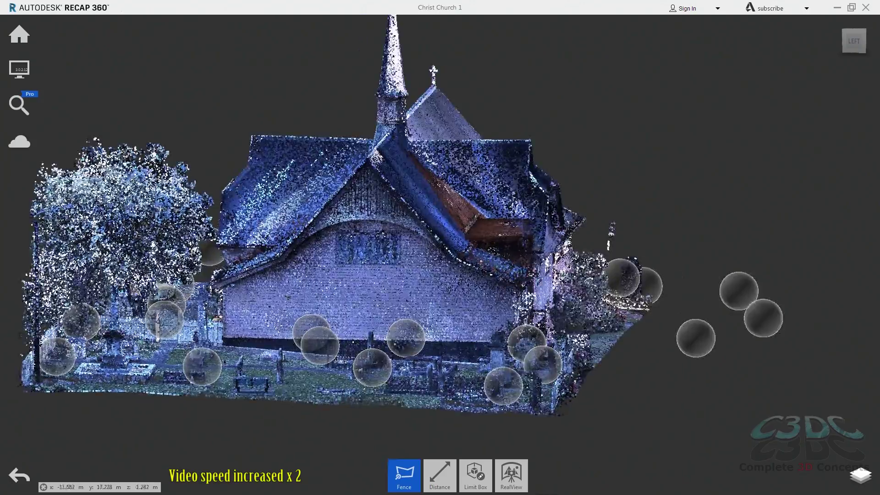
middle_click_drag(139, 291, 323, 263)
scroll(318, 371, "up", 2)
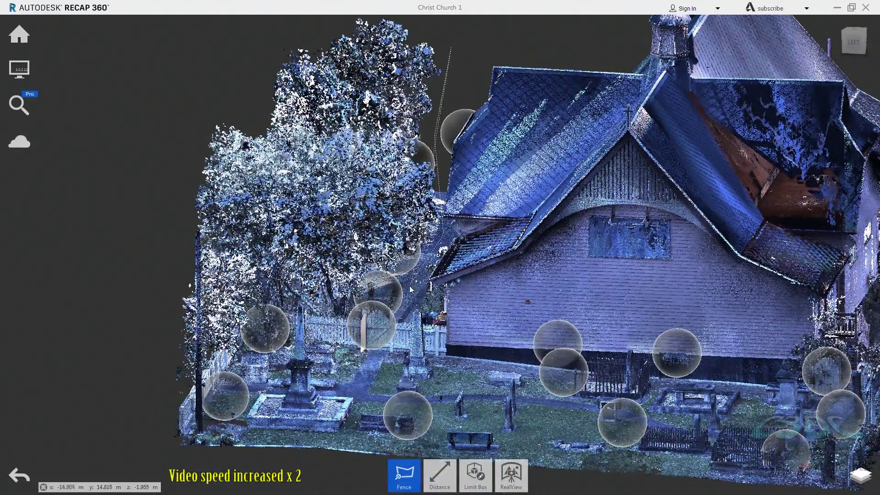
left_click(249, 299)
left_click(176, 409)
left_click(126, 262)
left_click(246, 40)
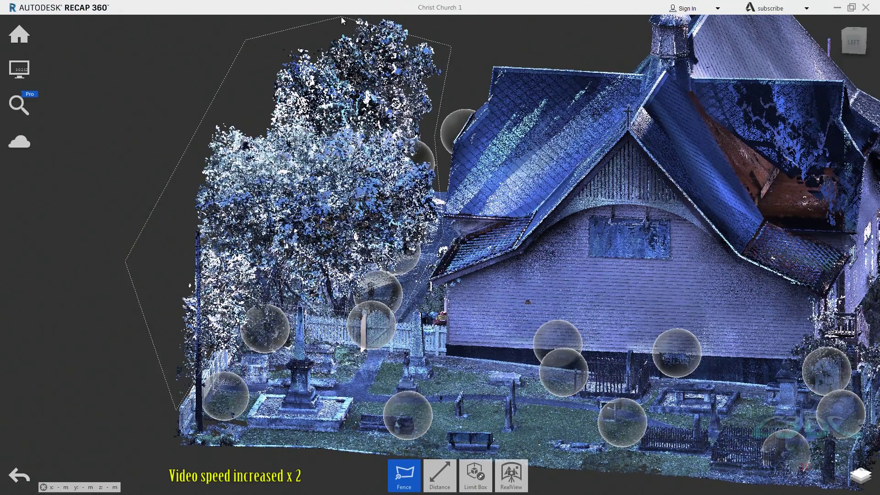
left_click(347, 17)
key("Return")
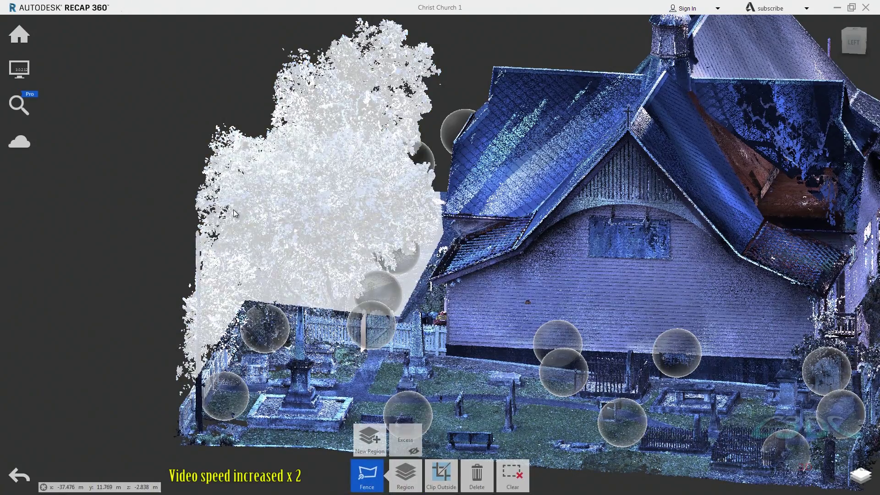
key("Delete")
Turn off the display of the mirror balls marking the scan locations.
mouse_move(19, 69)
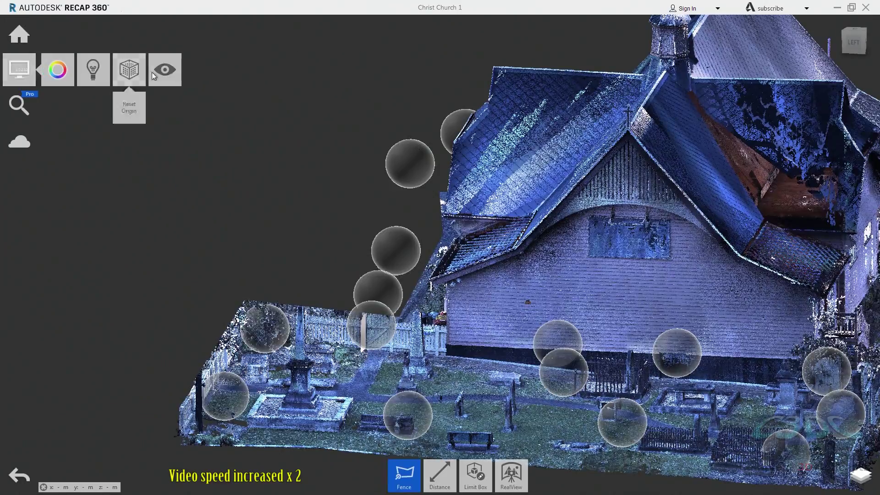
mouse_move(158, 72)
left_click(165, 108)
middle_click_drag(278, 243, 277, 132)
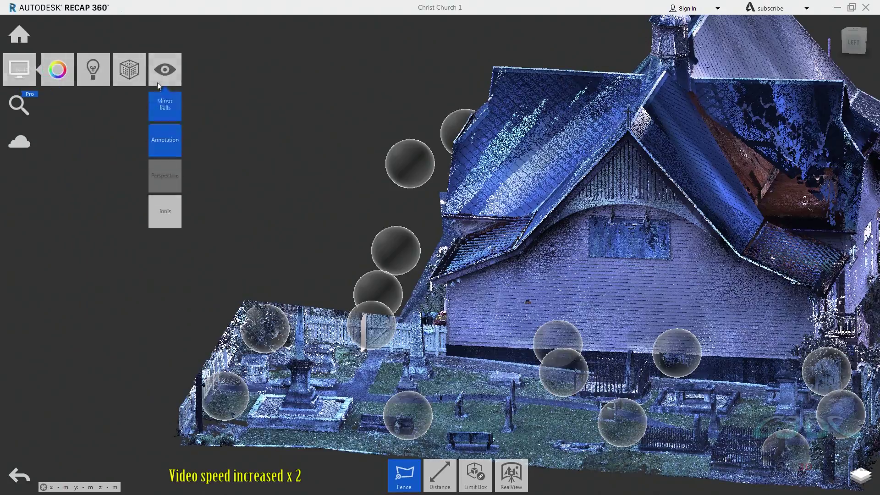
left_click(165, 108)
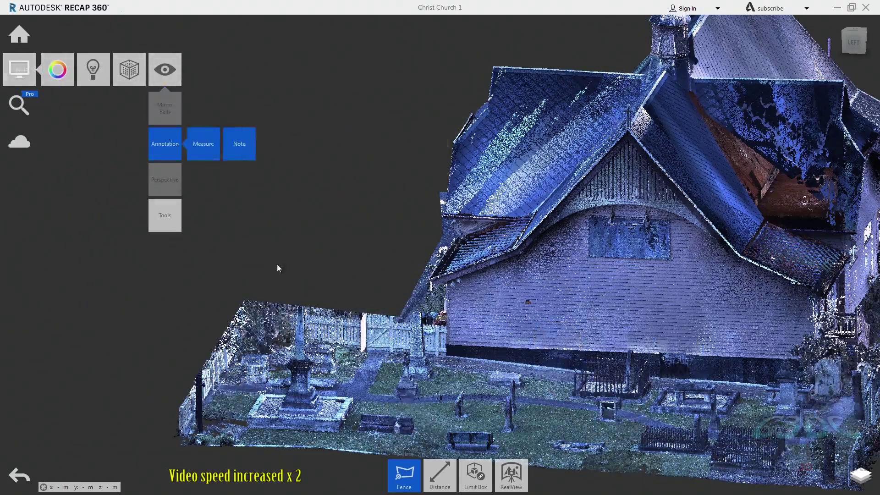
Show the church and graveyard in a straight back view, filling most of the screen.
middle_click_drag(278, 265, 287, 158)
scroll(316, 157, "down", 7)
middle_click_drag(321, 186, 526, 199, "shift")
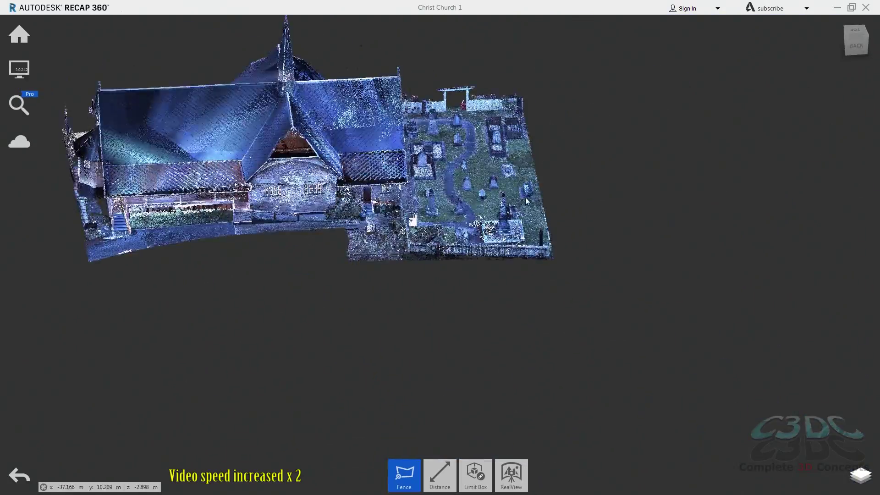
left_click(852, 47)
scroll(490, 286, "up", 10)
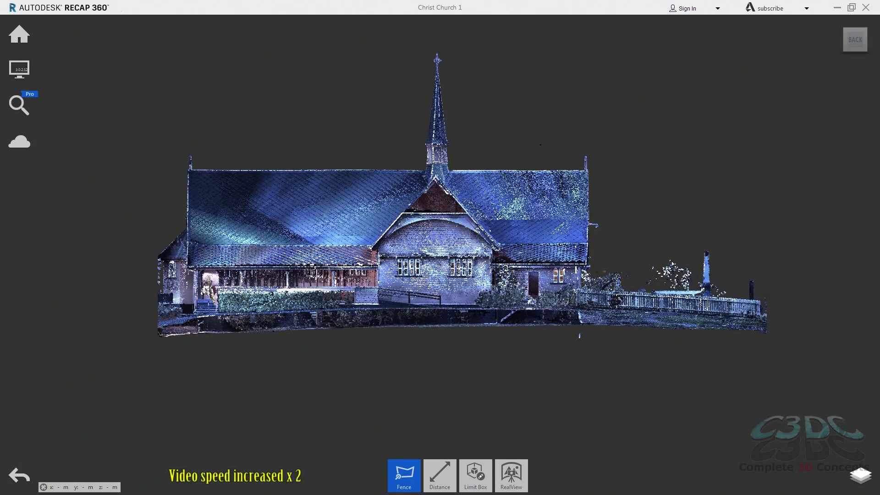
scroll(480, 348, "up", 4)
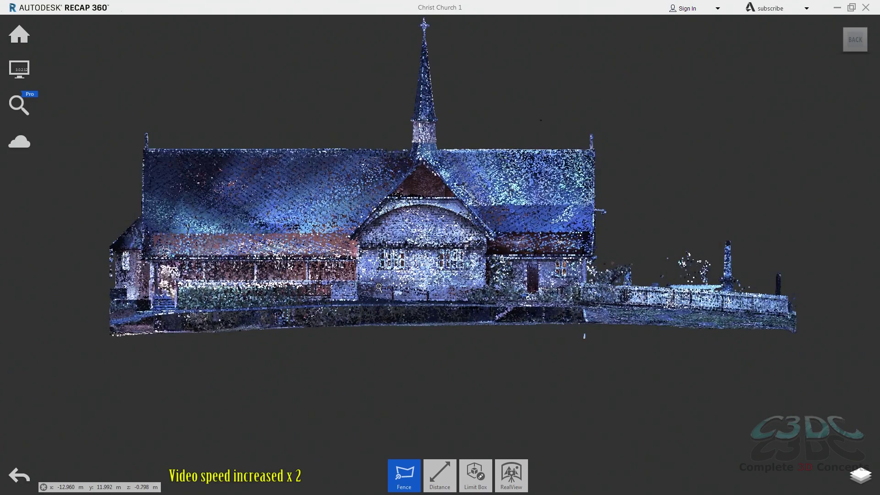
middle_click_drag(480, 348, 463, 355)
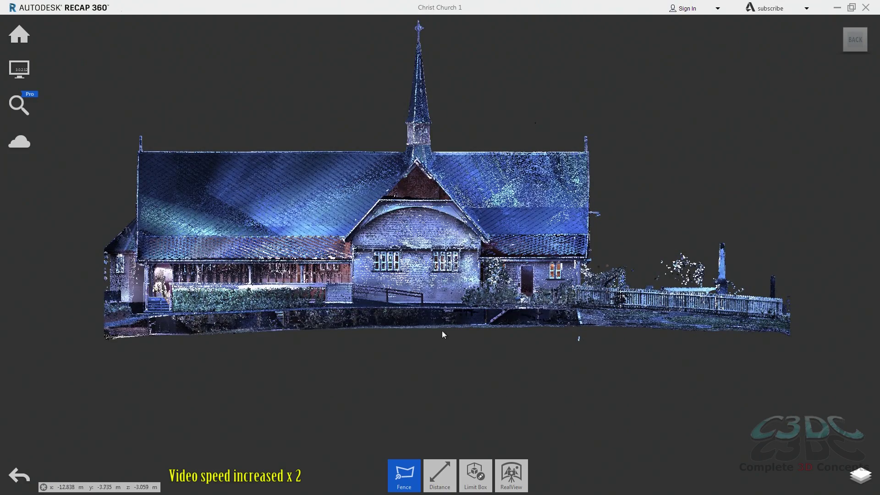
Assign the window-selected graveyard points beside the church to a new region named Grave Yard and hide that region.
mouse_move(405, 473)
left_click(404, 440)
left_click_drag(807, 194, 591, 381)
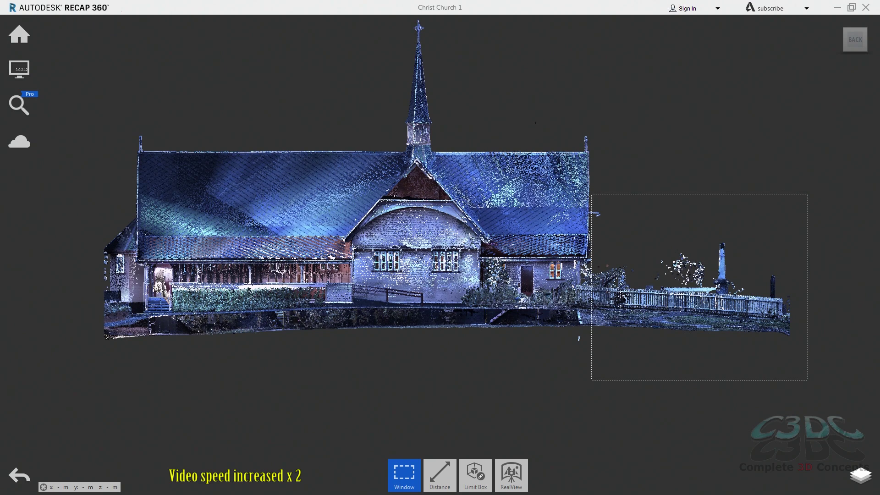
mouse_move(405, 475)
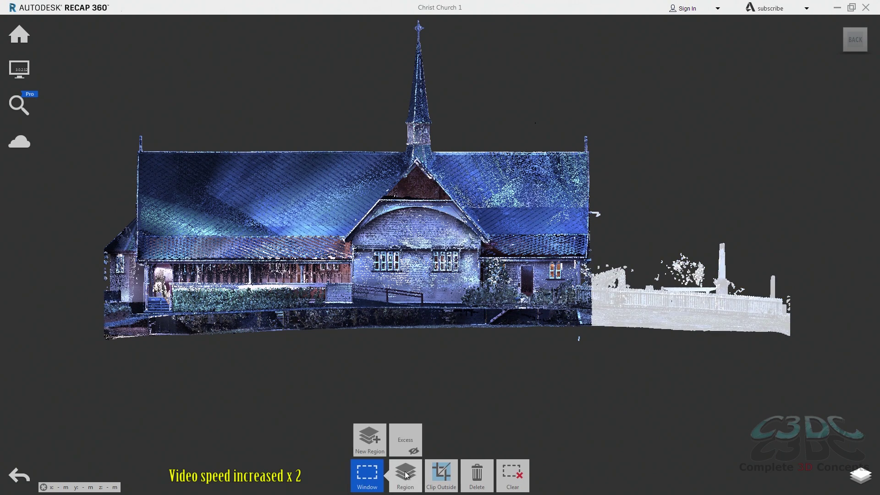
left_click(371, 440)
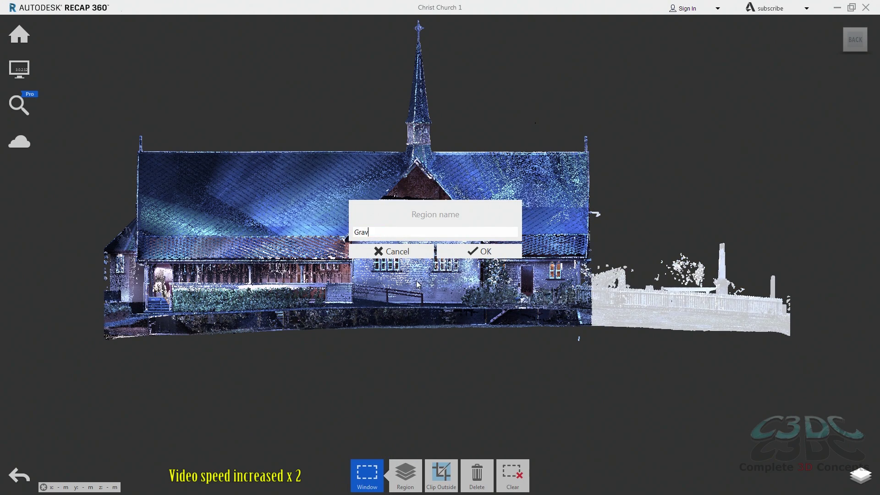
key("Return")
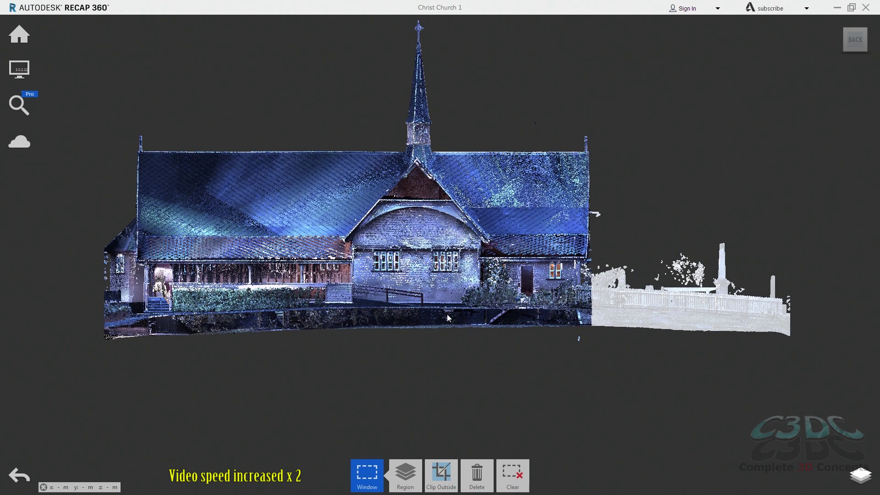
left_click(860, 475)
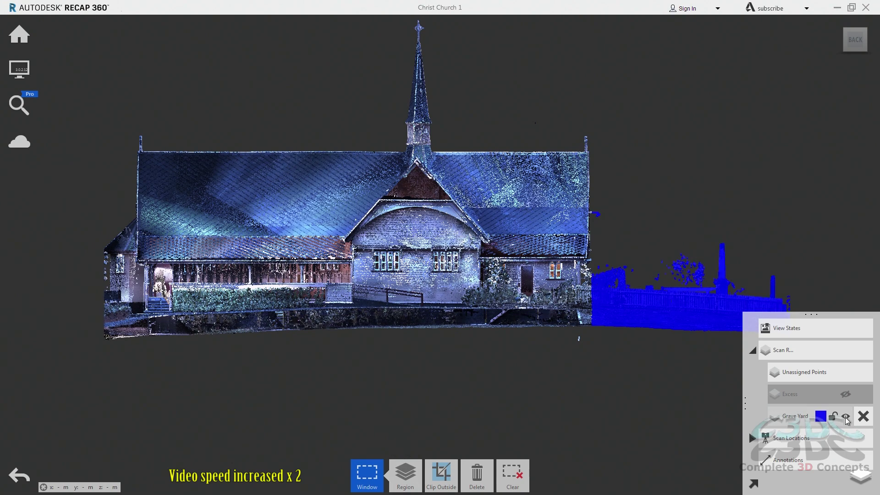
left_click(612, 404)
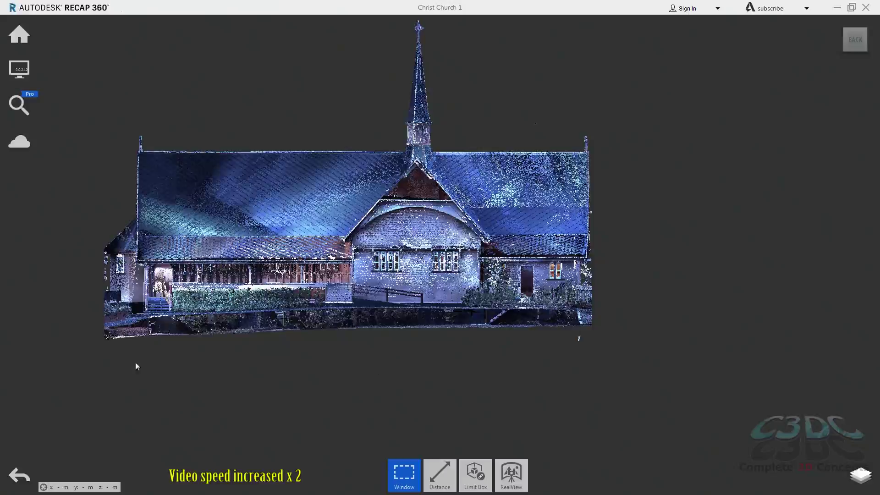
Place a limit box on the verandah bench seat and extend its two ends to a length of about 3.49 m.
middle_click_drag(309, 374, 373, 399)
scroll(291, 300, "up", 3)
middle_click_drag(275, 285, 384, 262, "shift")
scroll(286, 301, "up", 7)
left_click(468, 480)
left_click(477, 395)
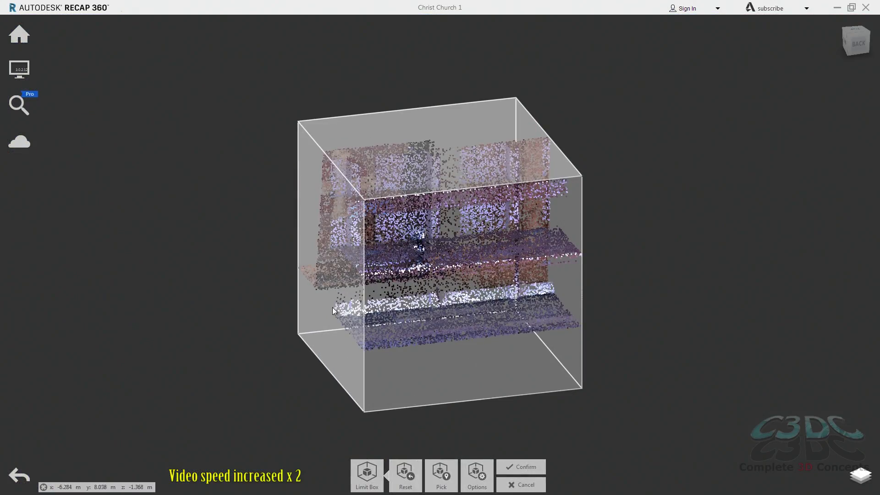
left_click_drag(565, 267, 702, 255)
left_click_drag(348, 290, 76, 320)
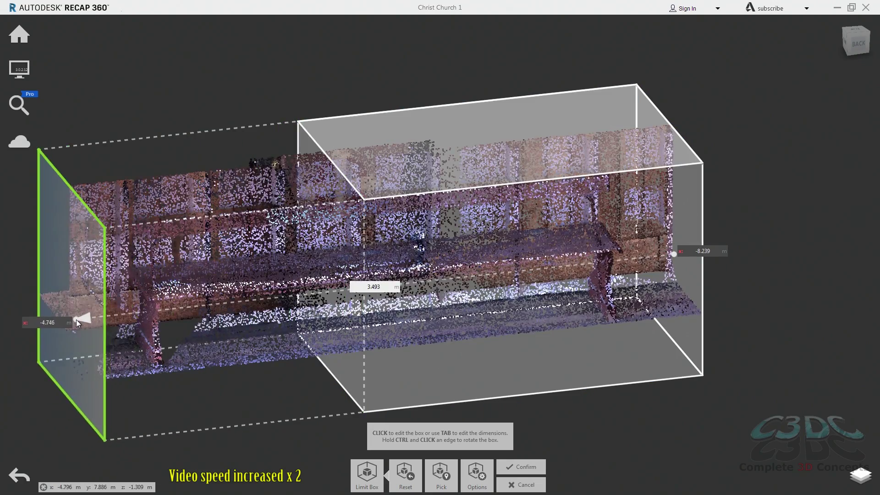
Tighten the limit box's height and its depth, to about 0.5 m, around the bench and apply the box.
left_click_drag(375, 180, 375, 202)
left_click_drag(338, 387, 338, 321)
middle_click_drag(323, 317, 517, 314, "shift")
left_click_drag(227, 193, 361, 206)
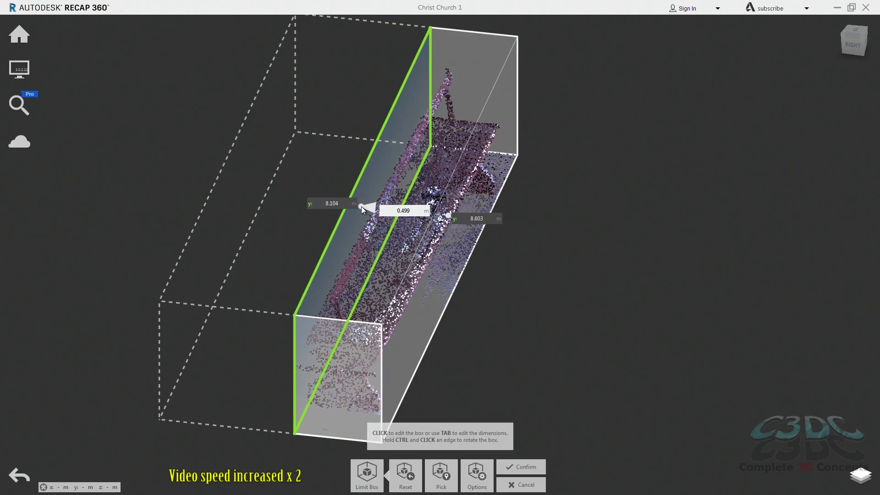
left_click_drag(383, 371, 376, 368, "ctrl")
left_click_drag(332, 272, 329, 271)
middle_click_drag(383, 304, 377, 243, "shift")
middle_click_drag(378, 236, 348, 259, "shift")
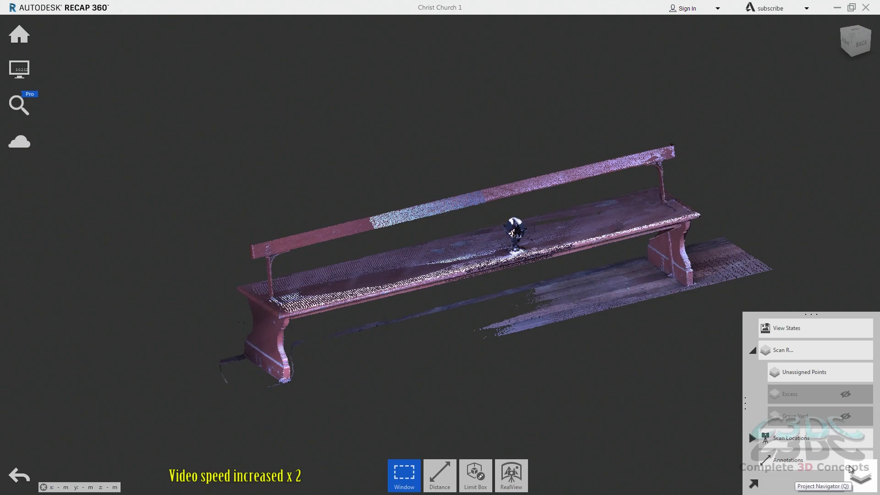
Window-select the bench points and assign them to a new region named Seat.
left_click_drag(197, 411, 708, 110)
left_click(405, 461)
left_click(376, 436)
type("Seat")
left_click(482, 253)
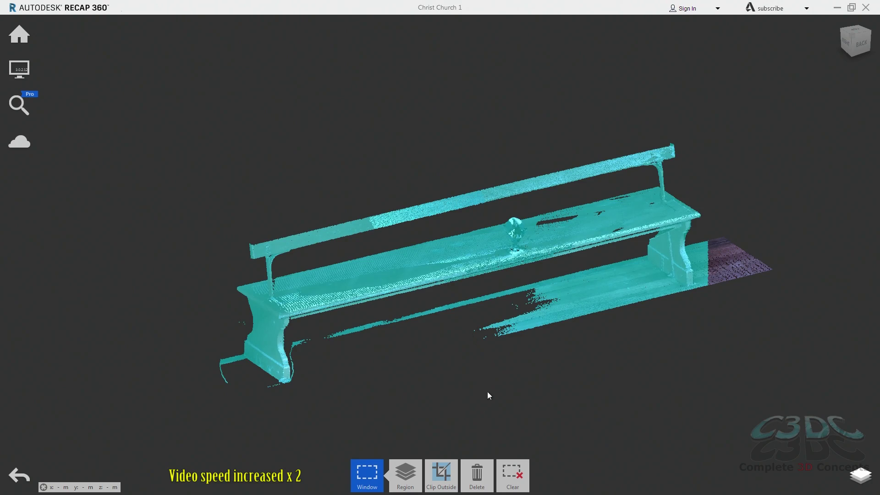
Save the current view of the bench as a view state named Seat.
left_click(858, 474)
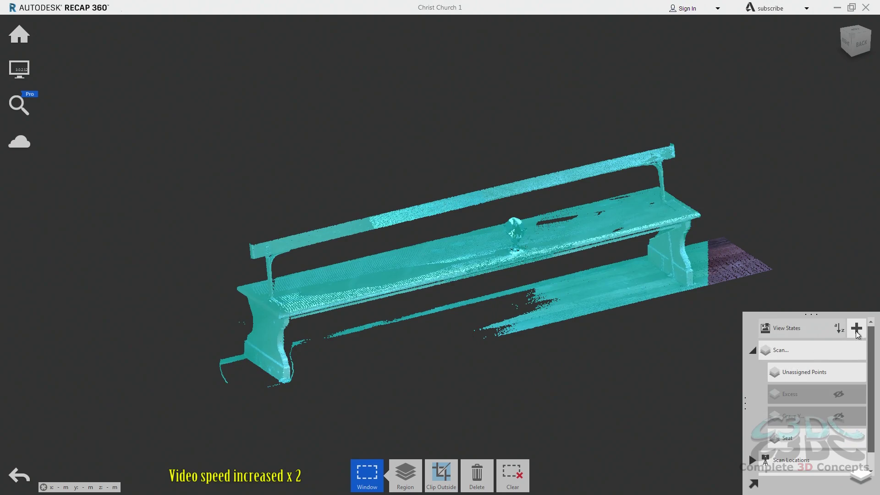
left_click(855, 329)
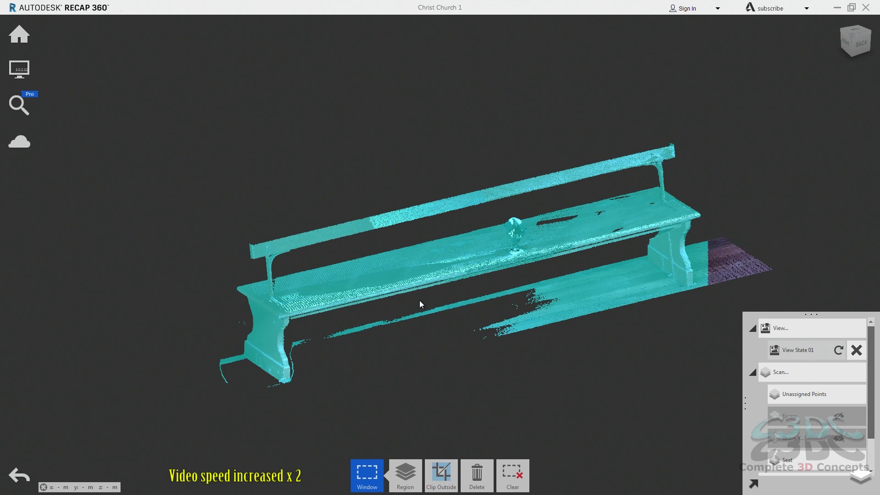
double_click(798, 352)
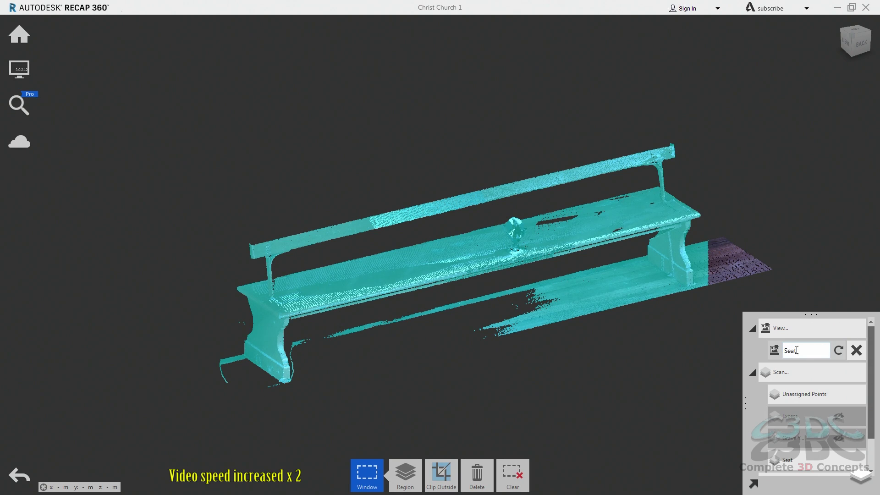
key("Return")
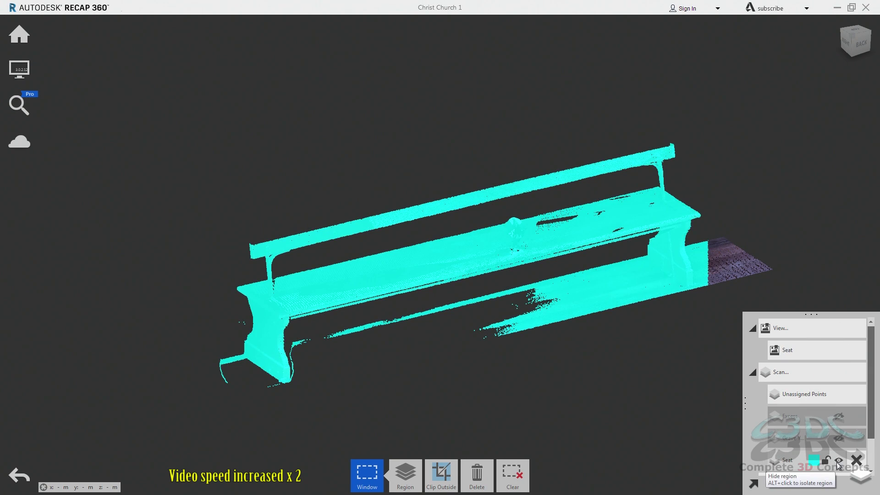
Hide the Seat region and reset the limit box to bring the whole church back into view.
left_click(838, 462)
left_click(476, 475)
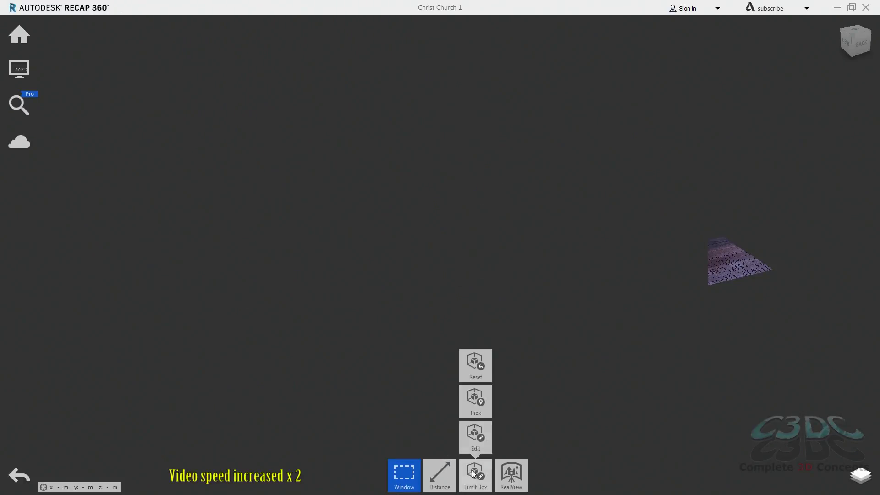
left_click(467, 373)
scroll(534, 316, "down", 10)
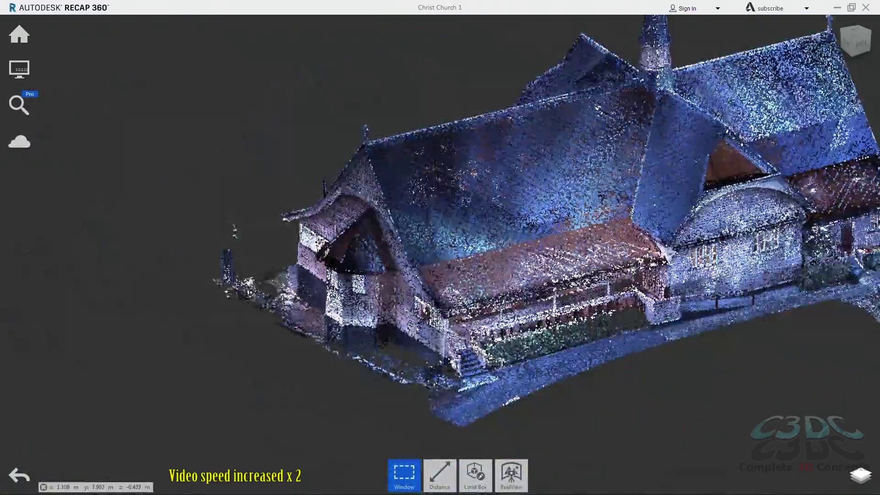
Window-select the whole church building in the top view, assign its points to a new region named Church, and locate that region.
middle_click_drag(541, 317, 352, 285)
left_click_drag(485, 363, 511, 402)
scroll(511, 402, "down", 5)
mouse_move(446, 470)
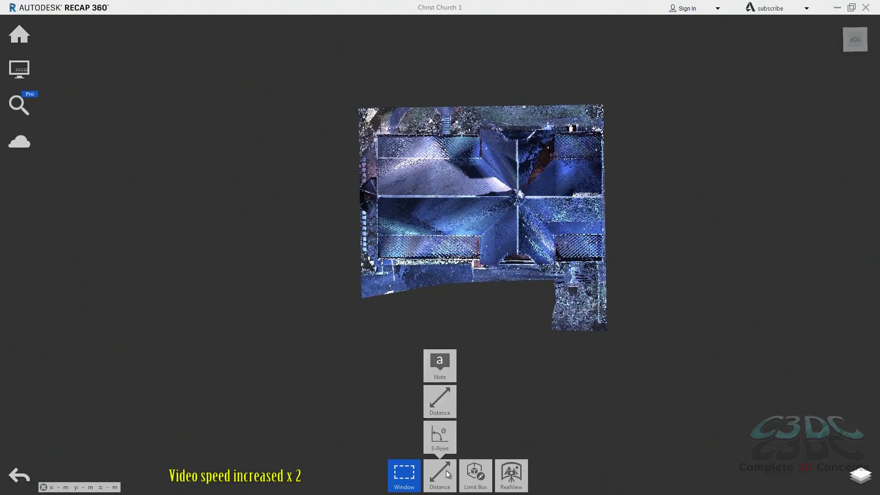
mouse_move(398, 477)
left_click_drag(618, 125, 342, 280)
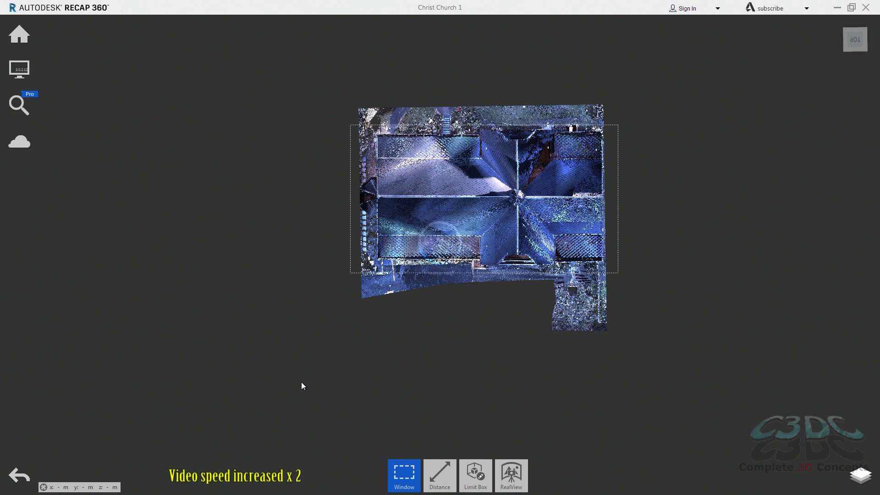
left_click(405, 474)
left_click(334, 439)
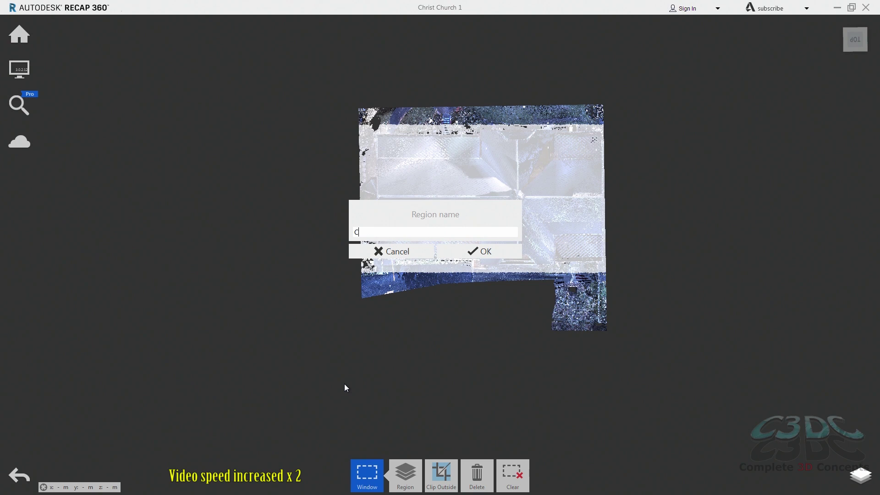
key("Return")
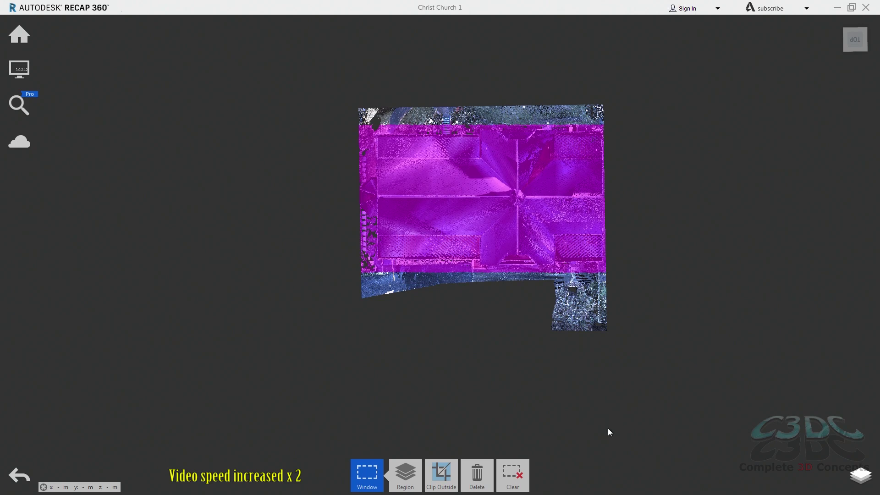
left_click(860, 476)
left_click(853, 419)
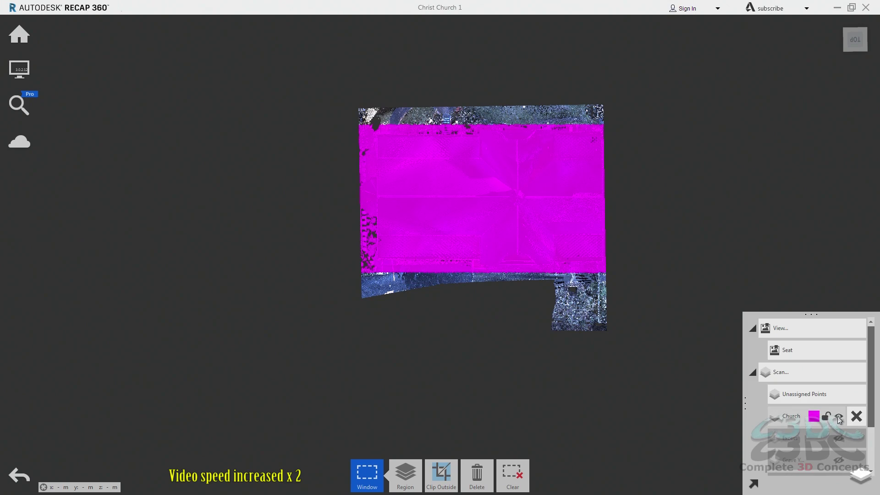
Start a limit box from a picked point on the church's main roof and widen it to about 5.2 m deep.
middle_click_drag(524, 307, 524, 333)
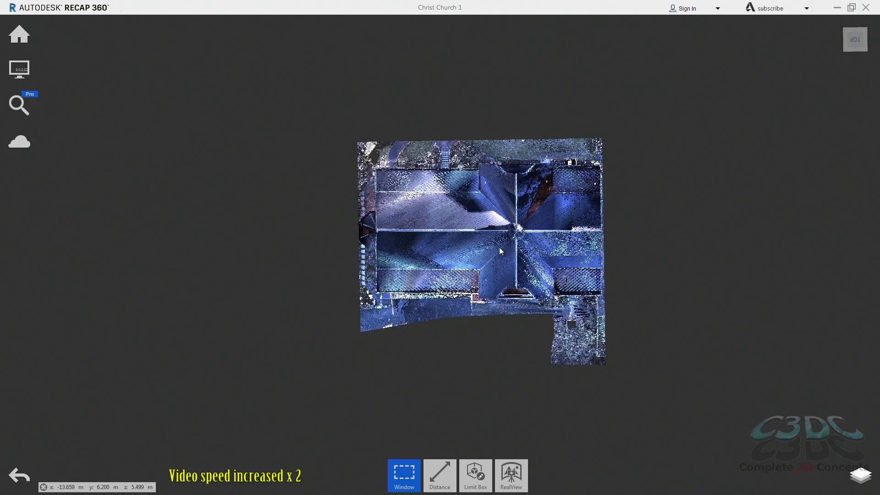
scroll(500, 247, "up", 3)
left_click(475, 475)
left_click(472, 394)
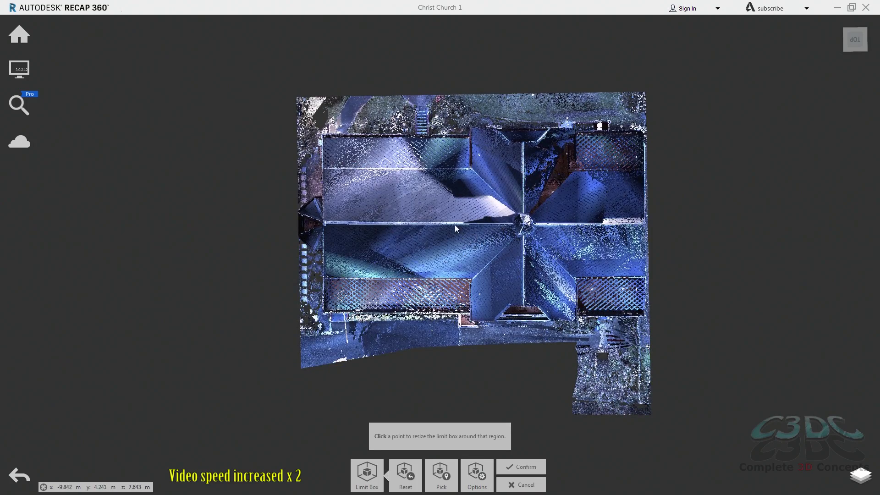
left_click(455, 225)
middle_click_drag(464, 307, 514, 198, "shift")
left_click_drag(516, 215, 867, 195)
scroll(729, 261, "down", 3)
middle_click_drag(728, 262, 629, 227)
scroll(559, 215, "down", 3)
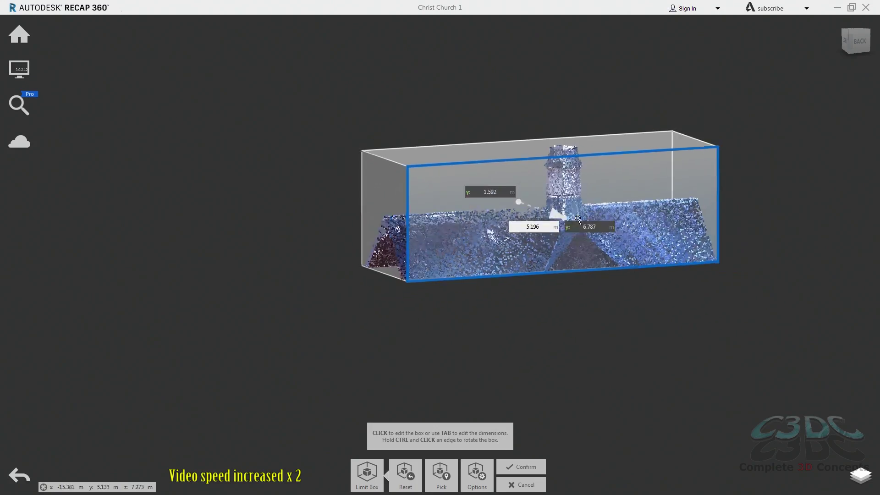
Extend the limit box lengthwise past both ends of the church and downward to take in the walls and floor.
left_click_drag(686, 179, 791, 173)
left_click_drag(402, 227, 218, 240)
left_click_drag(456, 277, 457, 461)
mouse_move(492, 344)
left_mouse_down()
mouse_move(520, 353)
mouse_move(504, 347)
left_mouse_up()
left_click_drag(418, 328, 414, 326)
middle_click_drag(460, 333, 681, 352, "shift")
left_click_drag(289, 362, 273, 366)
Lower the limit box's upper face below the roof, raise its lower face to floor level, and apply the box around the hall.
left_click_drag(318, 202, 318, 360)
middle_click_drag(316, 359, 337, 339, "shift")
left_click_drag(258, 455, 258, 391)
middle_click_drag(303, 383, 424, 359, "shift")
left_click_drag(507, 354, 532, 354)
middle_click_drag(445, 354, 539, 333)
scroll(538, 334, "down", 1)
left_click(521, 467)
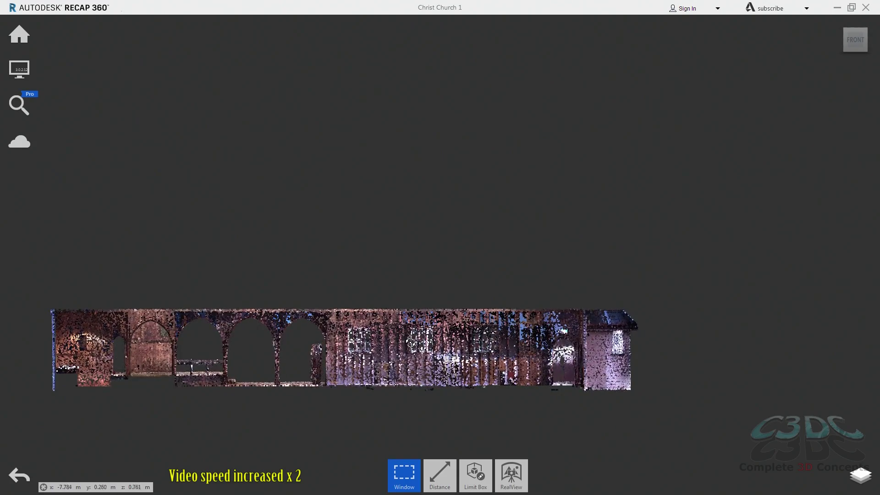
Window-select the hall slice in the front view and assign its points to a new region named Main Hall.
left_click_drag(51, 392, 641, 305)
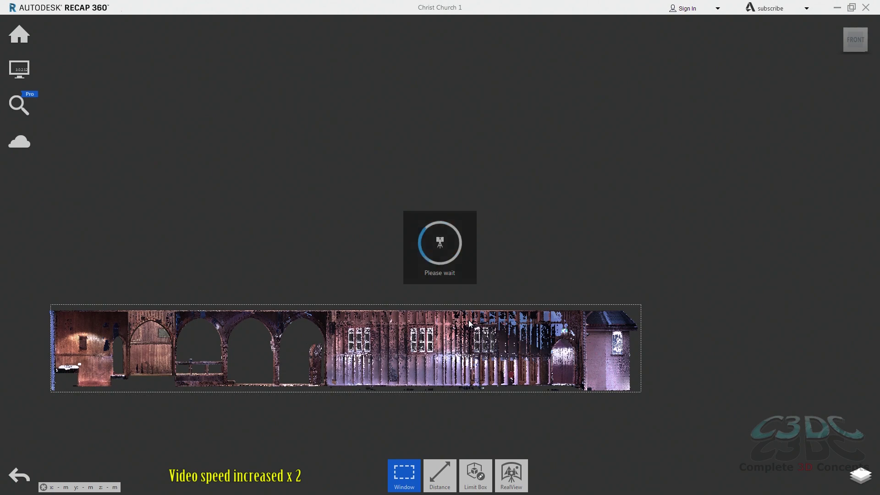
left_click(396, 477)
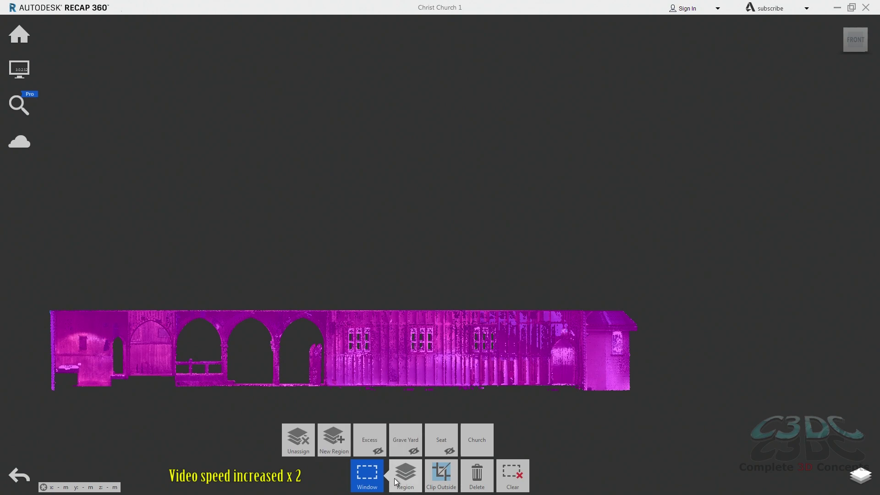
left_click(334, 439)
type("Main Hall")
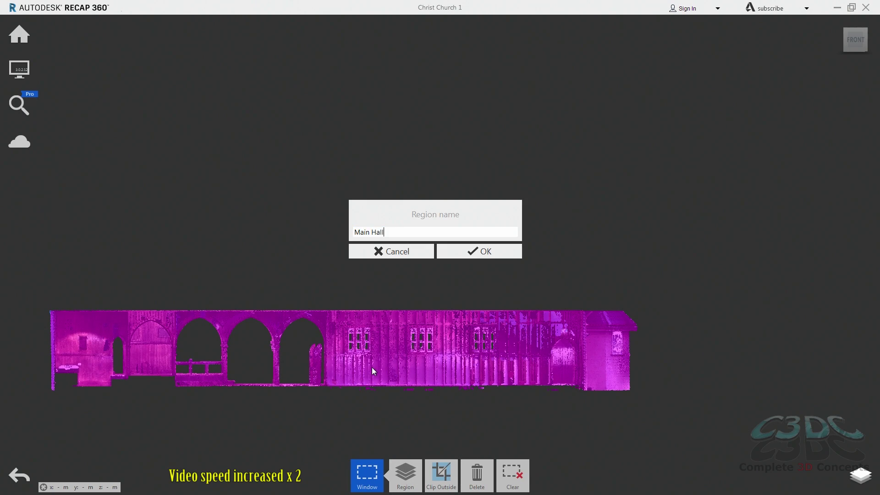
key("Return")
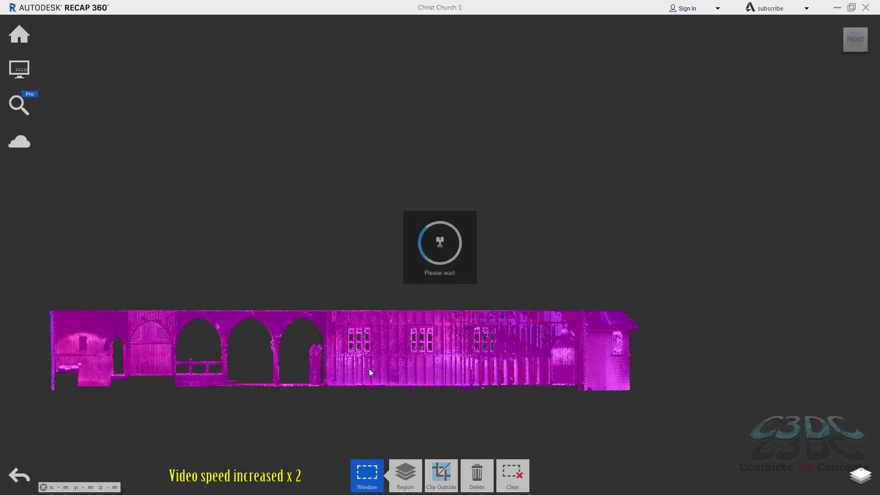
Hide the Church and Main Hall regions and window-select the leftover ground points outside the building.
left_click(860, 475)
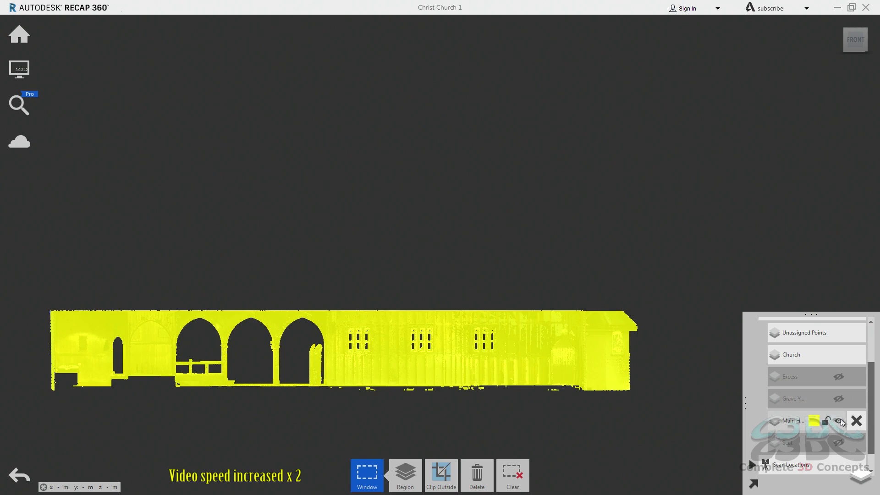
left_click(428, 479)
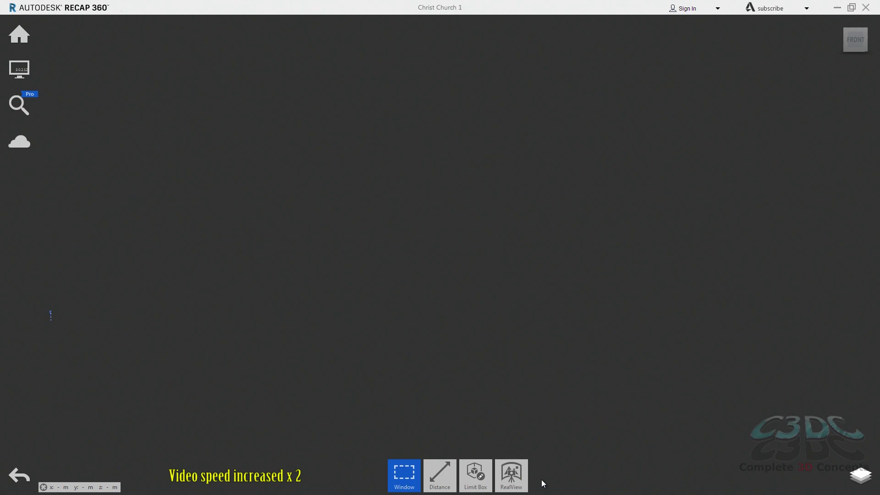
left_click_drag(496, 341, 140, 339)
left_click(860, 476)
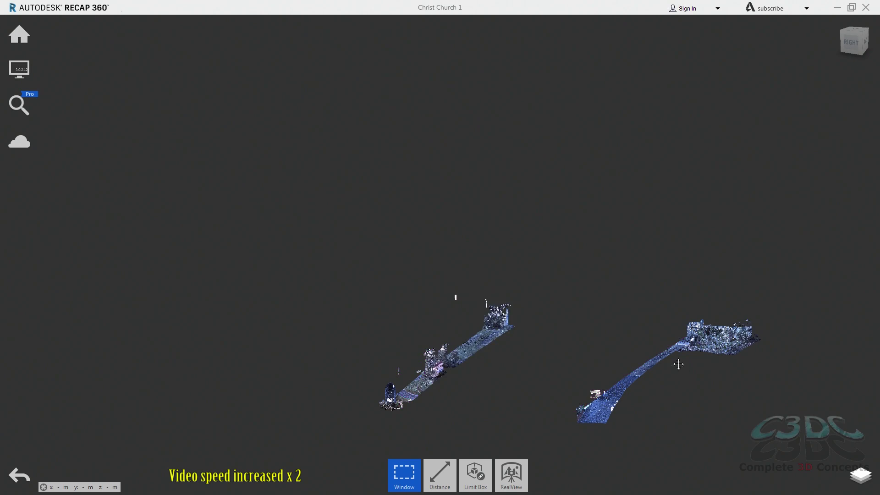
left_click_drag(671, 214, 239, 396)
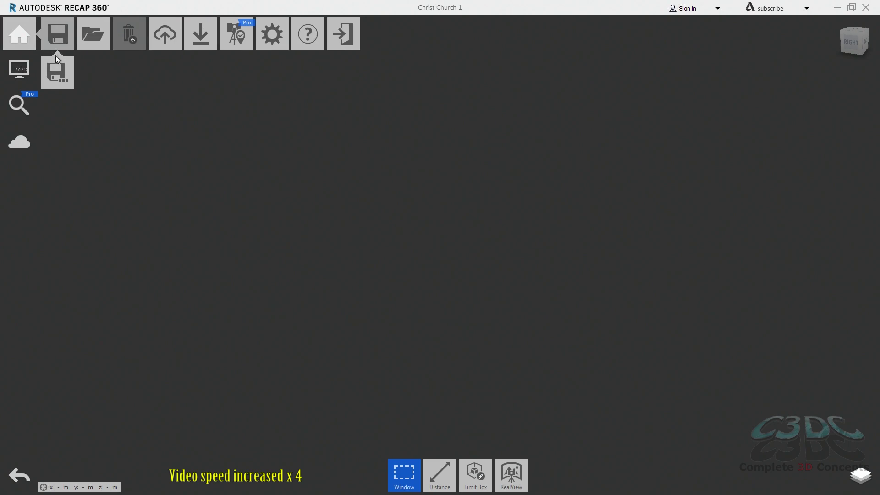
Turn the Church region's visibility back on and orbit around to the church.
mouse_move(860, 475)
scroll(840, 349, "down", 1)
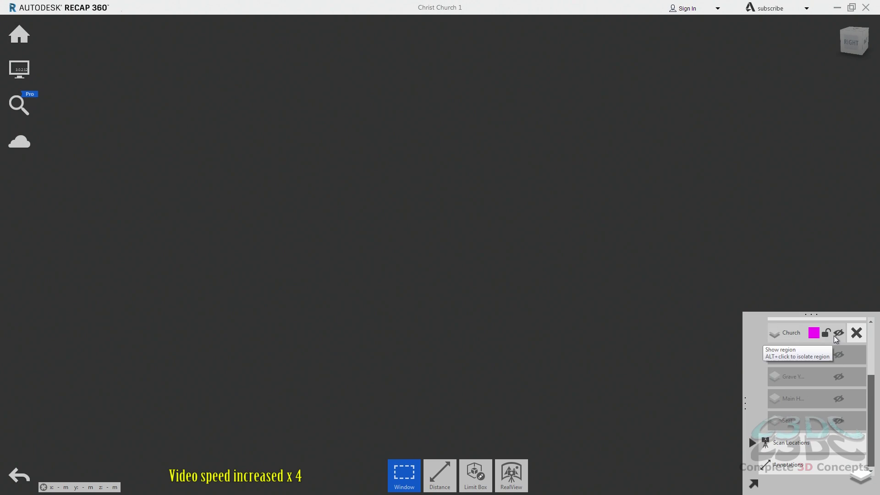
left_click(836, 337)
middle_click_drag(706, 362, 629, 363, "shift")
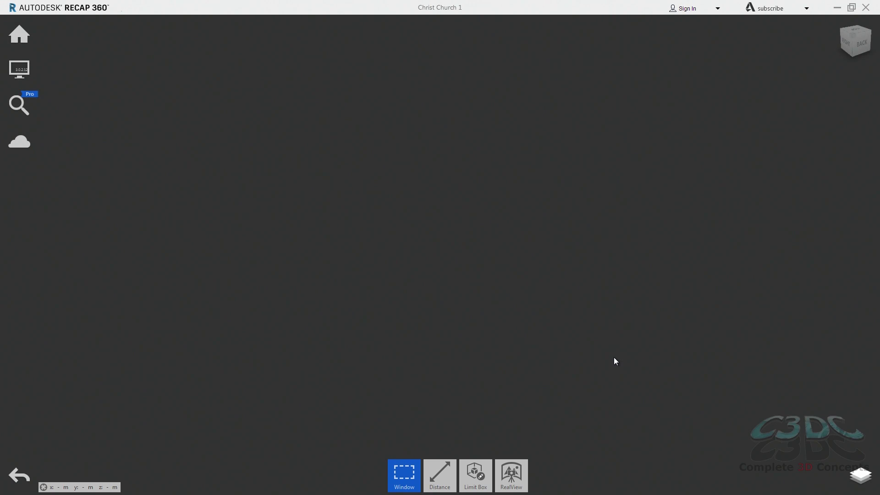
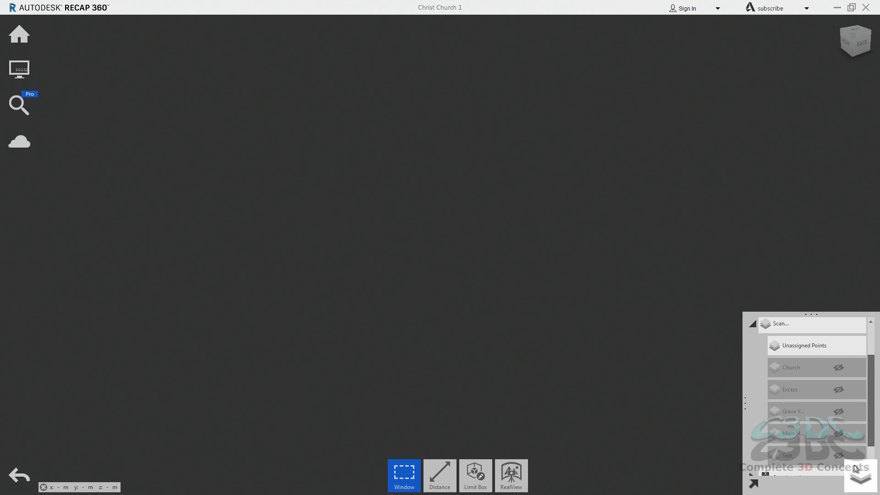
Turn on the Main Hall region's visibility and export its points as a unified RCS file named Main Hall.
left_click(838, 435)
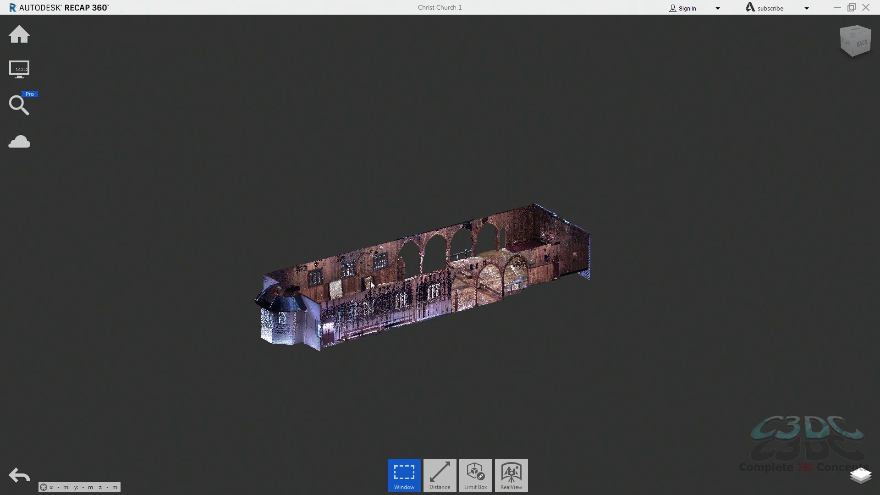
mouse_move(20, 35)
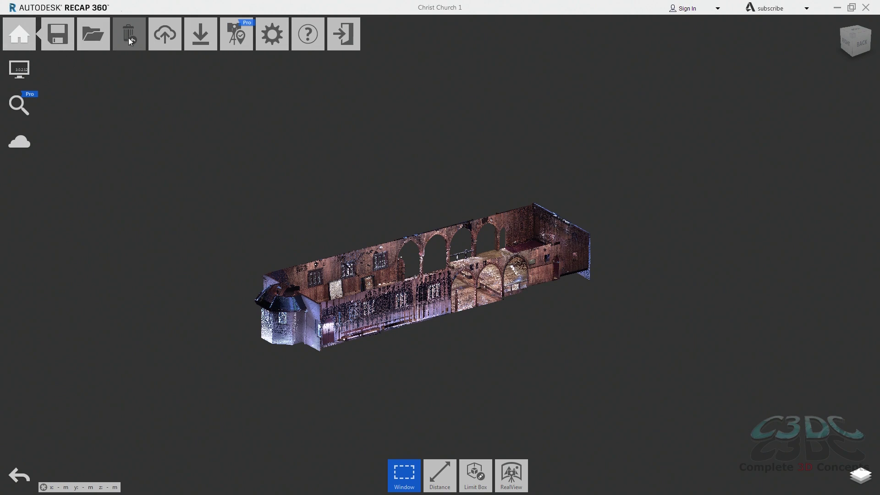
left_click(201, 74)
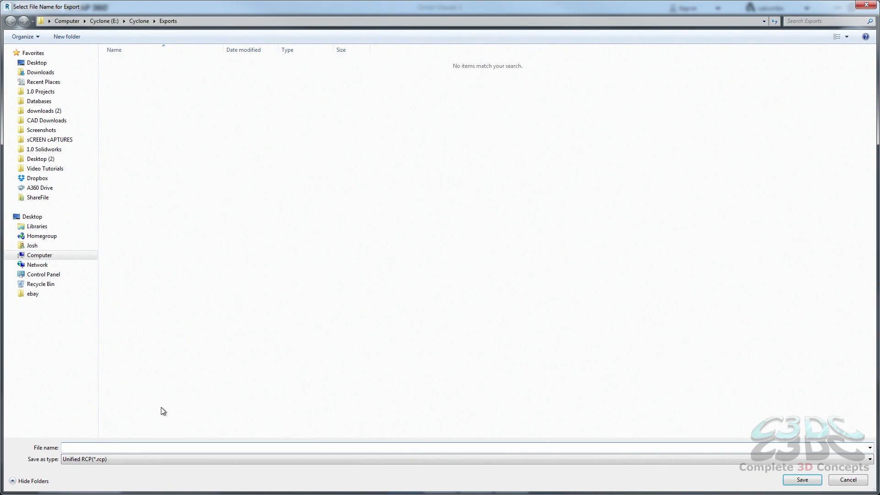
left_click(90, 460)
left_click(103, 435)
left_click(100, 446)
type("Mai")
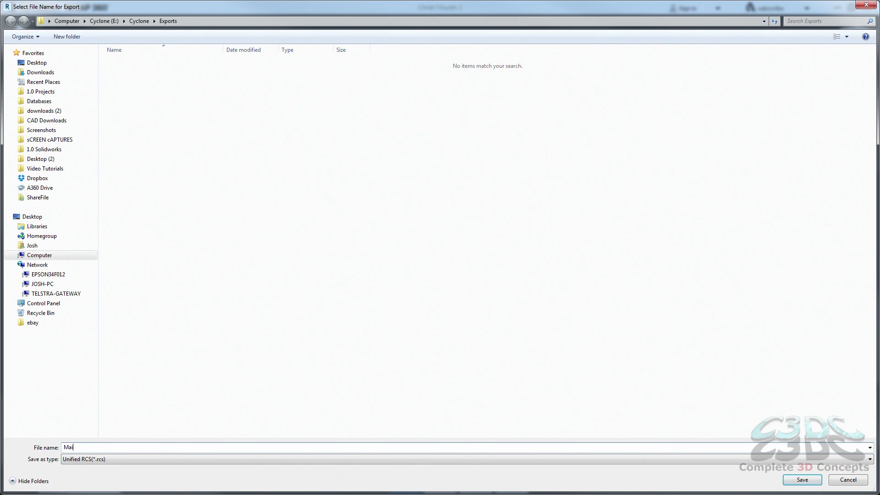
type("n Hall")
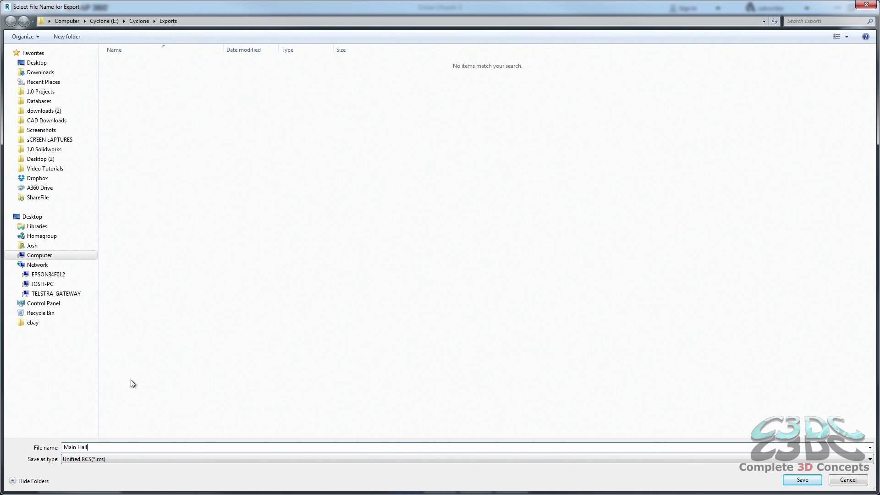
left_click(141, 417)
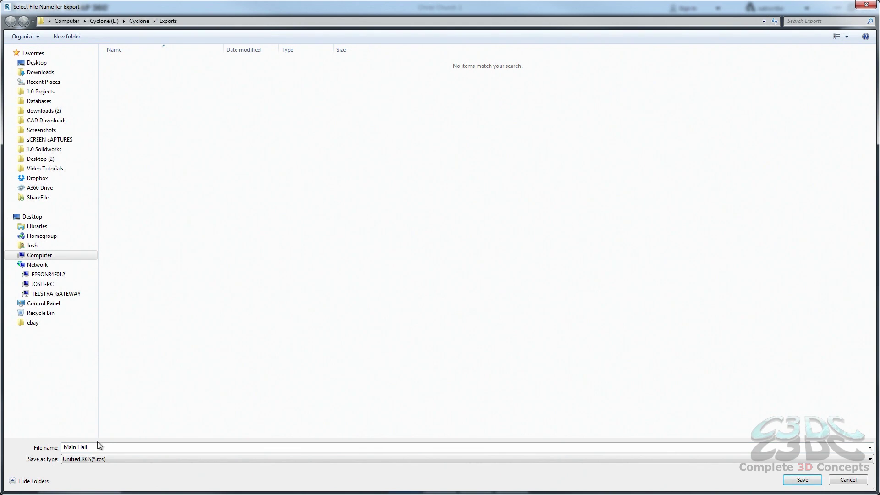
left_click(803, 481)
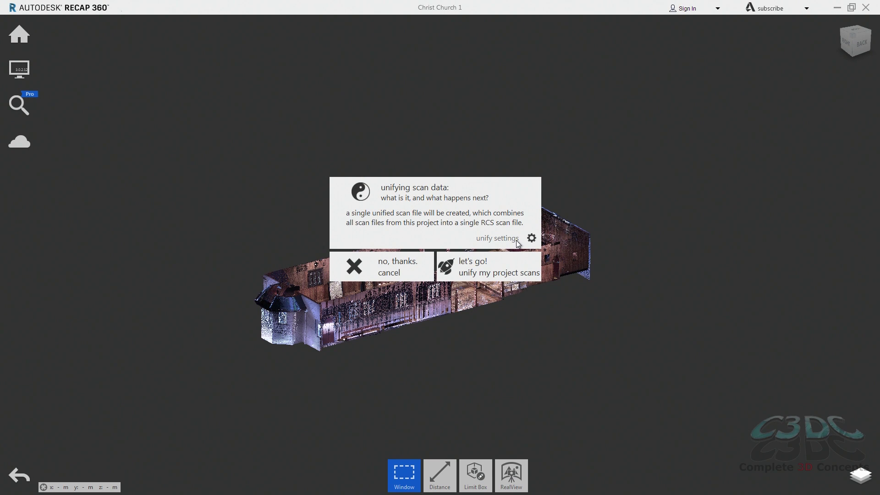
Set the refine grid spacing to 12 mm in the unify settings and start unifying the project scans.
left_click(532, 238)
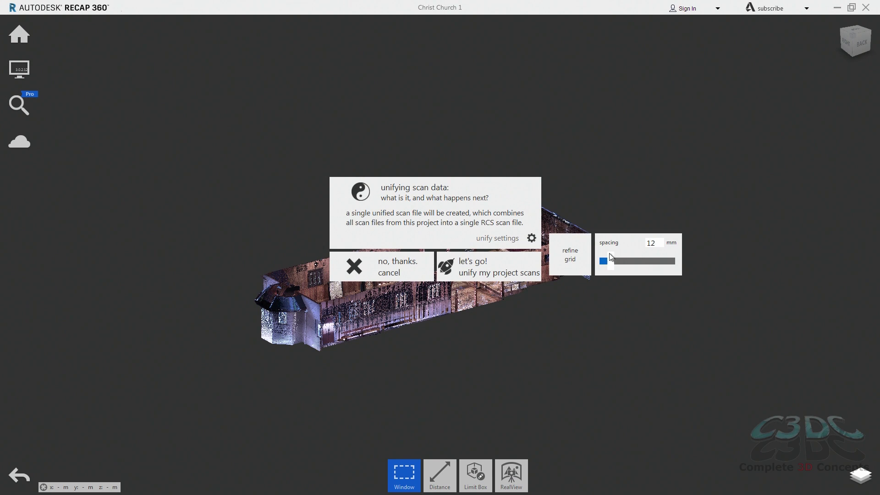
left_click_drag(611, 261, 631, 263)
double_click(651, 247)
type("25")
key("BackSpace")
key("BackSpace")
type("12")
left_click(516, 269)
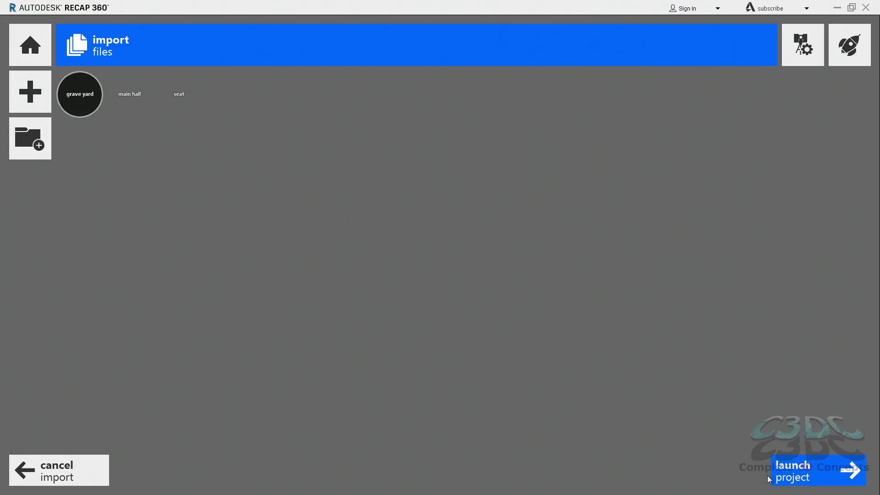
Launch the project with the imported grave yard, main hall and seat scans, and inspect the grave yard and hall up close.
left_click(802, 476)
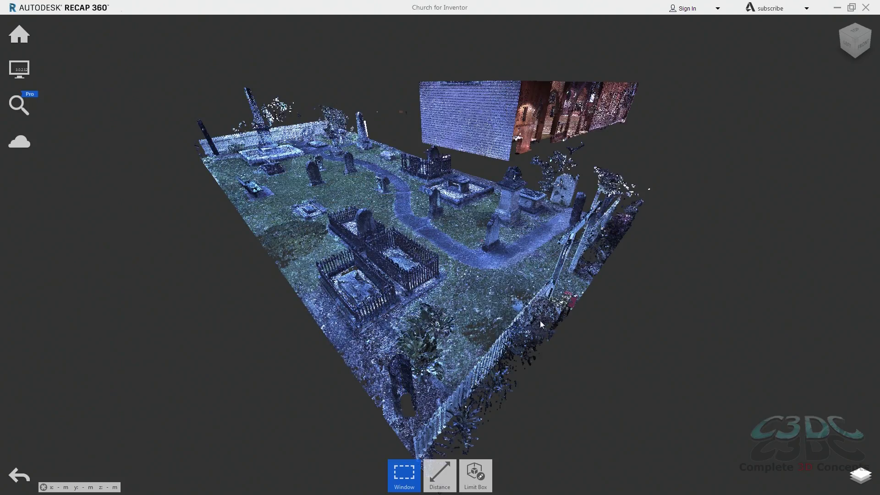
middle_click_drag(540, 210, 731, 205, "shift")
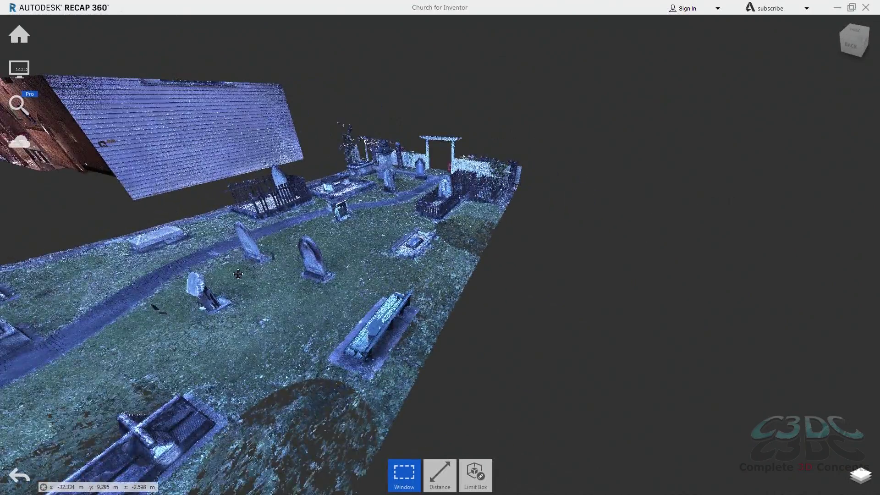
middle_click_drag(225, 276, 408, 157, "shift")
left_click_drag(410, 161, 380, 240)
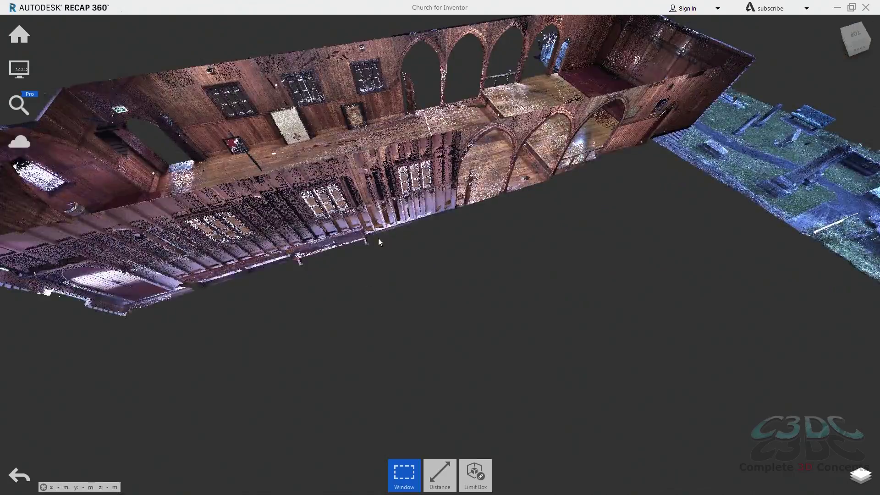
scroll(362, 242, "up", 5)
middle_click_drag(351, 244, 336, 259, "shift")
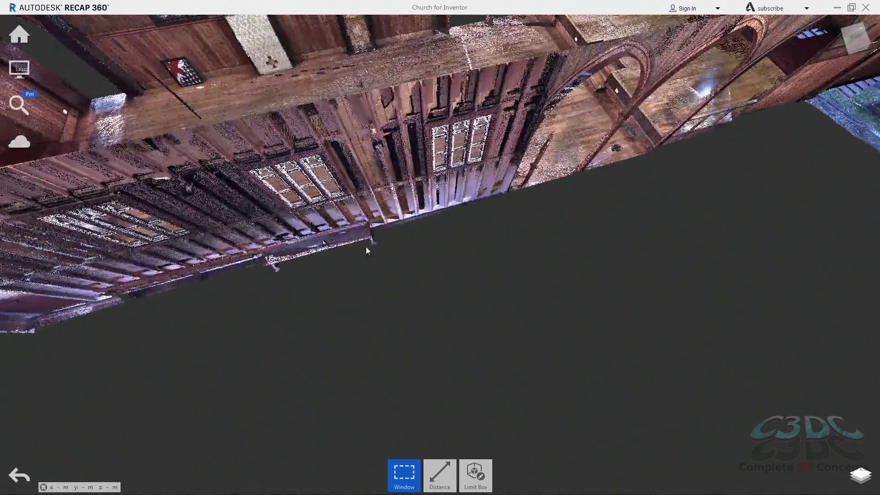
Expand the scan locations to review the grave yard, main hall and seat entries, and view the whole combined point cloud.
mouse_move(860, 477)
left_click(752, 372)
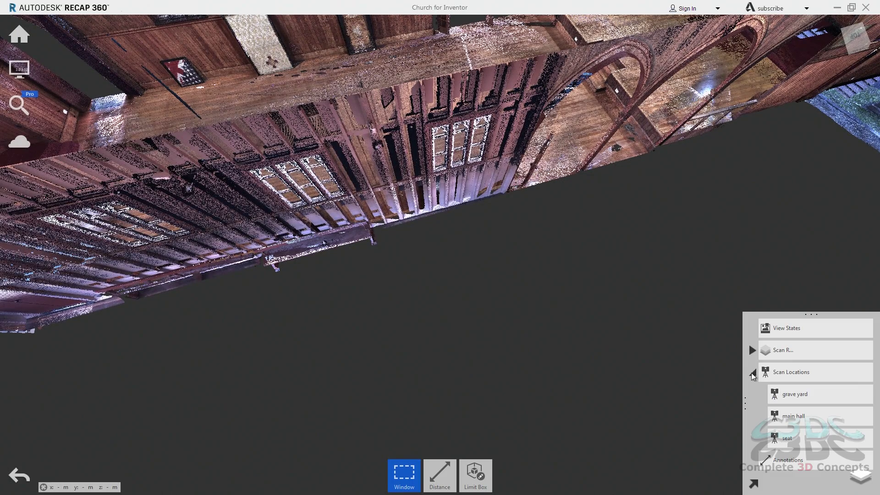
mouse_move(825, 402)
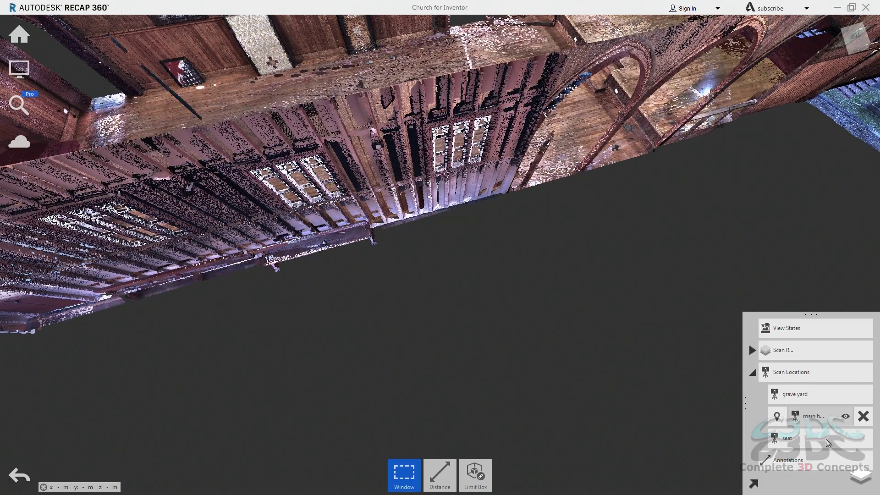
mouse_move(818, 431)
mouse_move(810, 336)
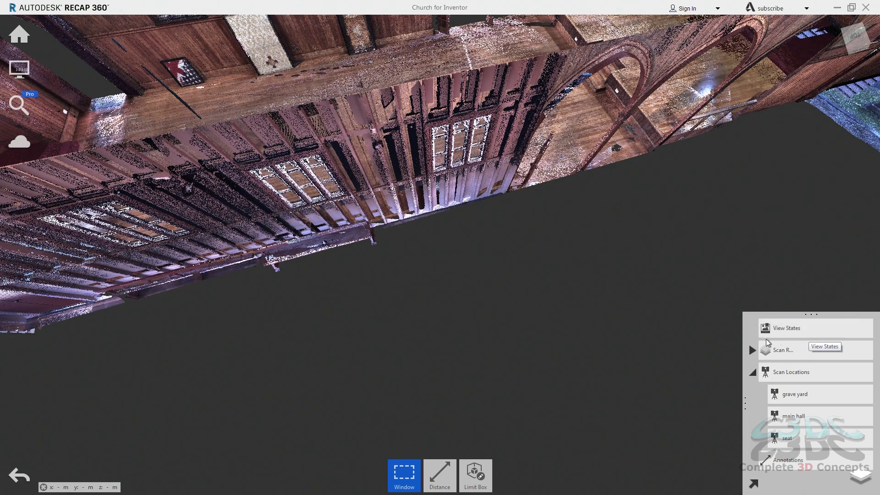
scroll(557, 307, "down", 3)
scroll(559, 307, "down", 5)
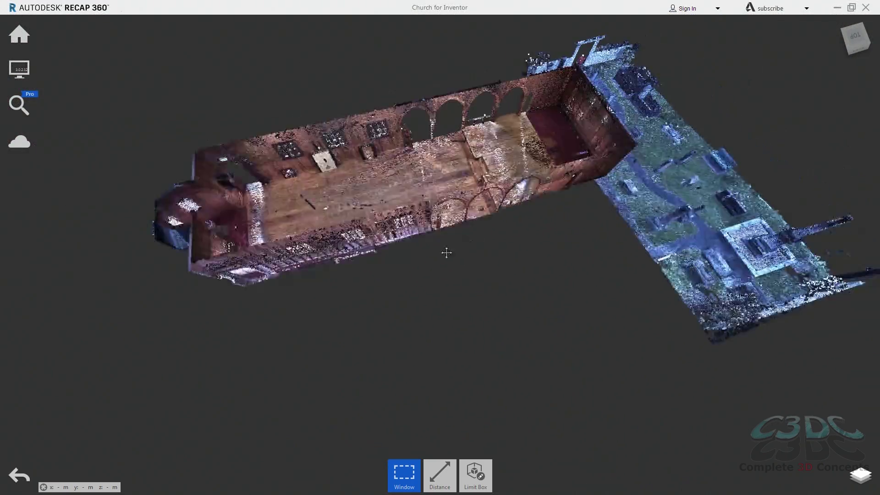